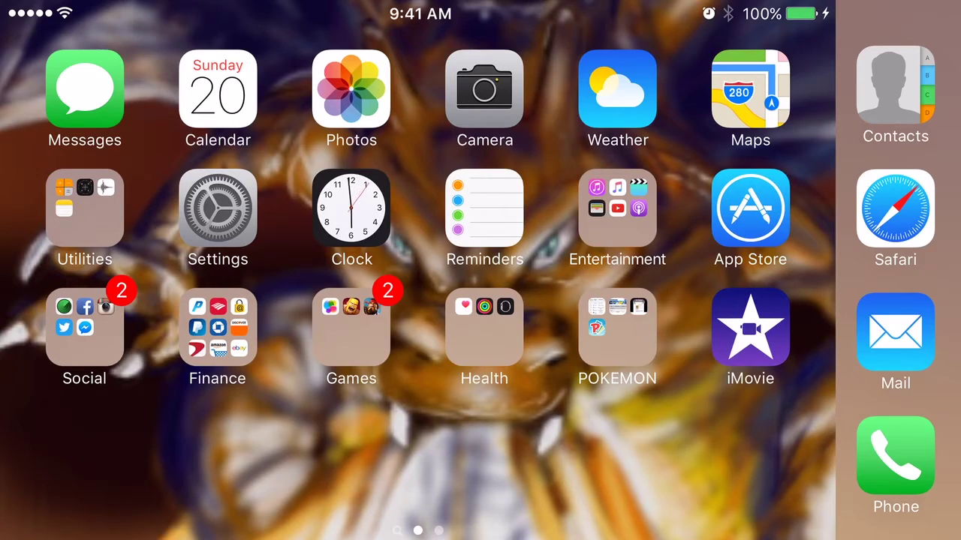
# Search the App Store for 'we chat', start downloading WeChat, and return to the Home Screen
pyautogui.moveTo(601, 337)
pyautogui.mouseDown()
pyautogui.moveTo(225, 338)
pyautogui.moveTo(601, 338)
pyautogui.mouseUp()
pyautogui.moveTo(600, 338); pyautogui.dragTo(225, 338)
pyautogui.moveTo(300, 337); pyautogui.dragTo(493, 337)
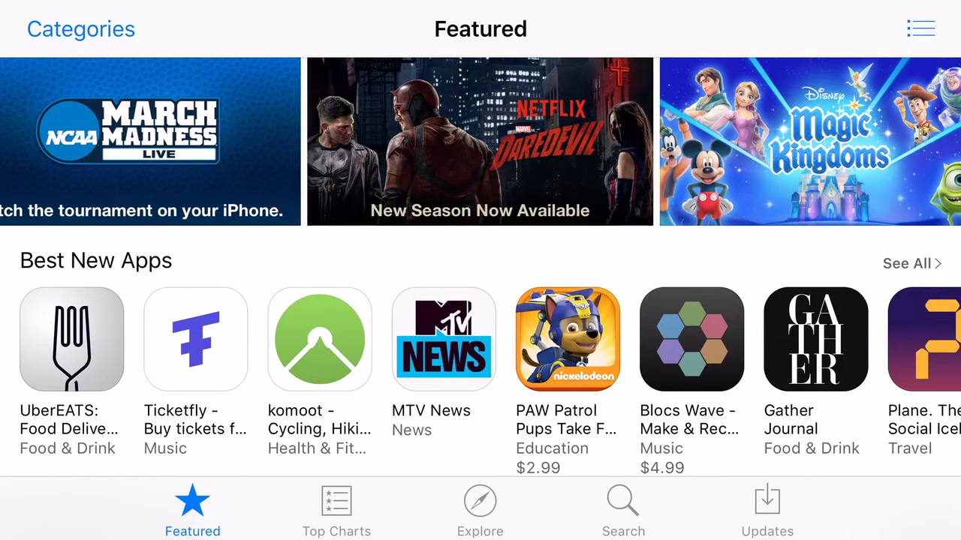
pyautogui.click(623, 509)
pyautogui.click(493, 28)
pyautogui.write('we chat')
pyautogui.press('Return')
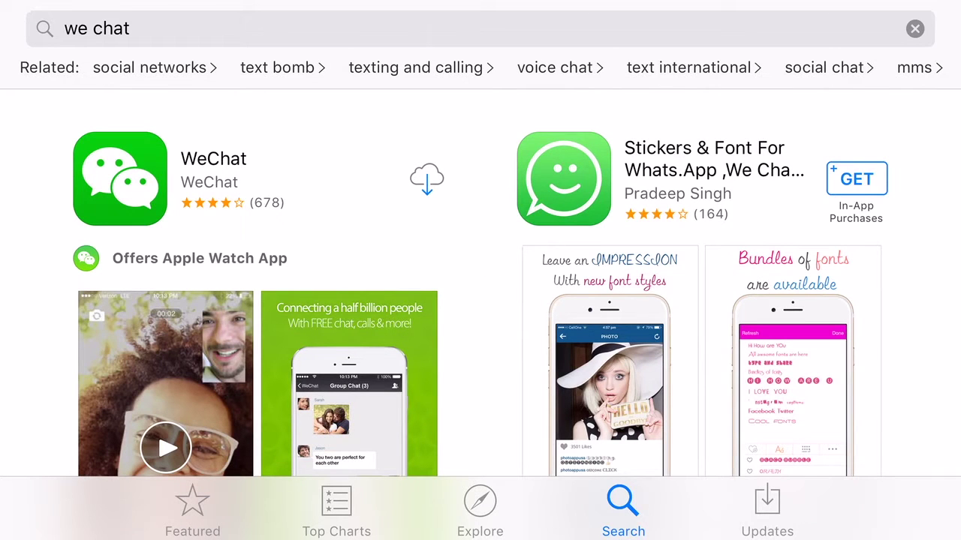
pyautogui.click(426, 178)
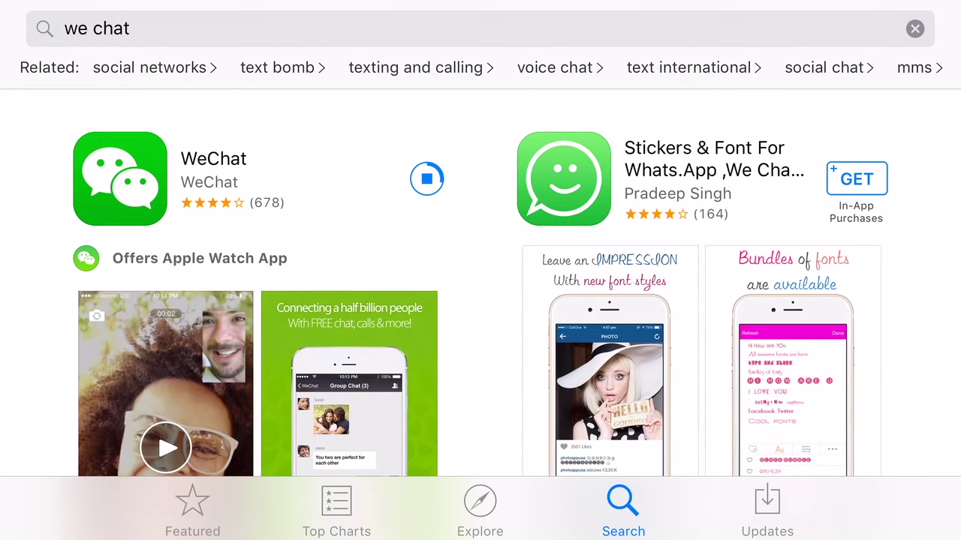
pyautogui.press('super')
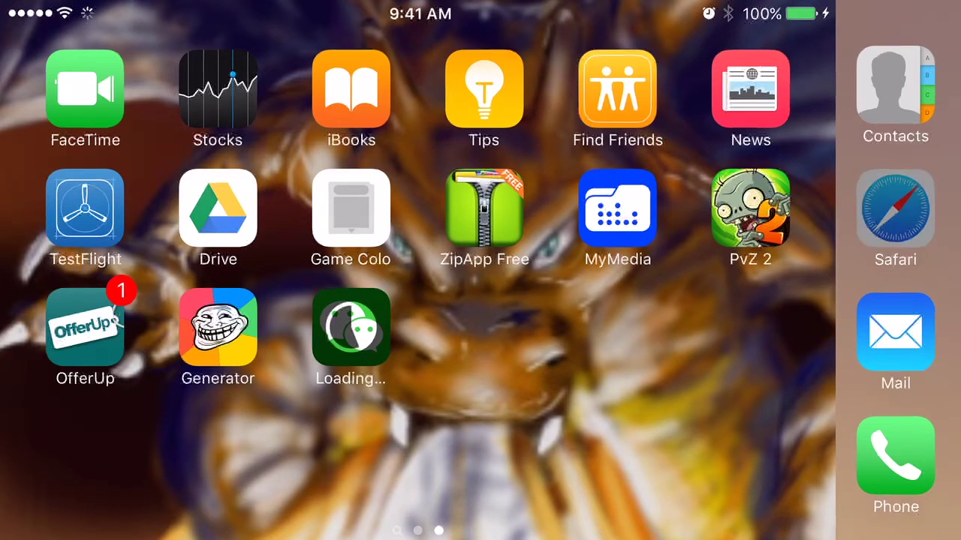
# Load iemulators.com in Safari
pyautogui.click(895, 208)
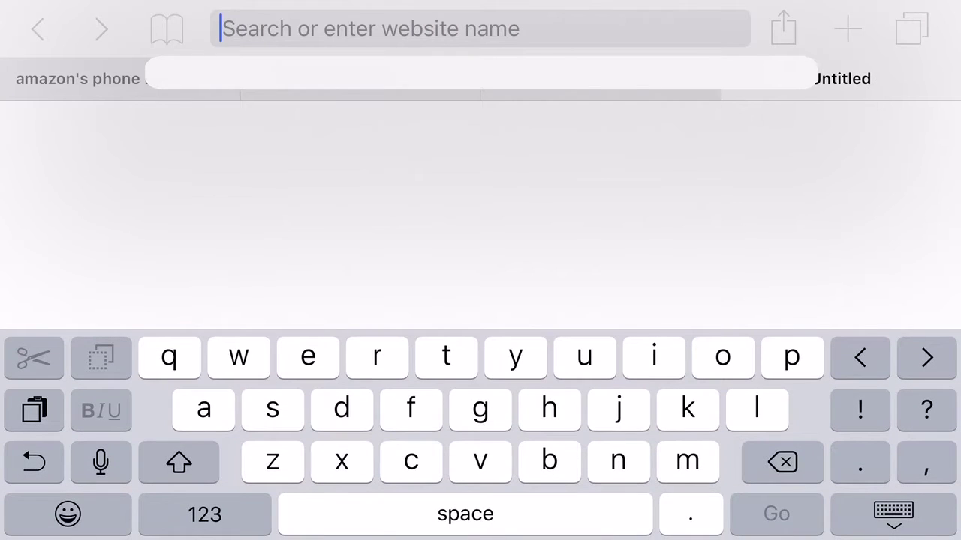
pyautogui.write('iemu')
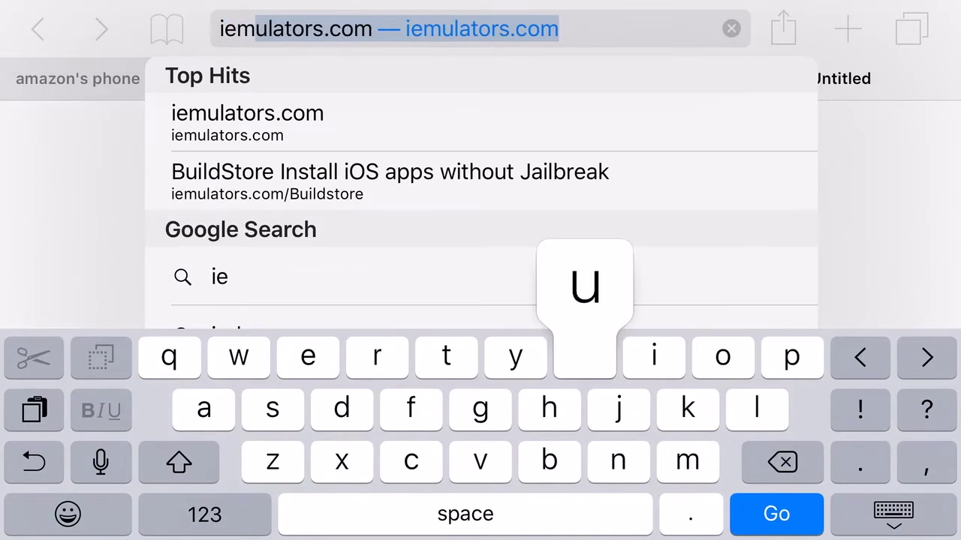
pyautogui.write('lato')
pyautogui.press('Return')
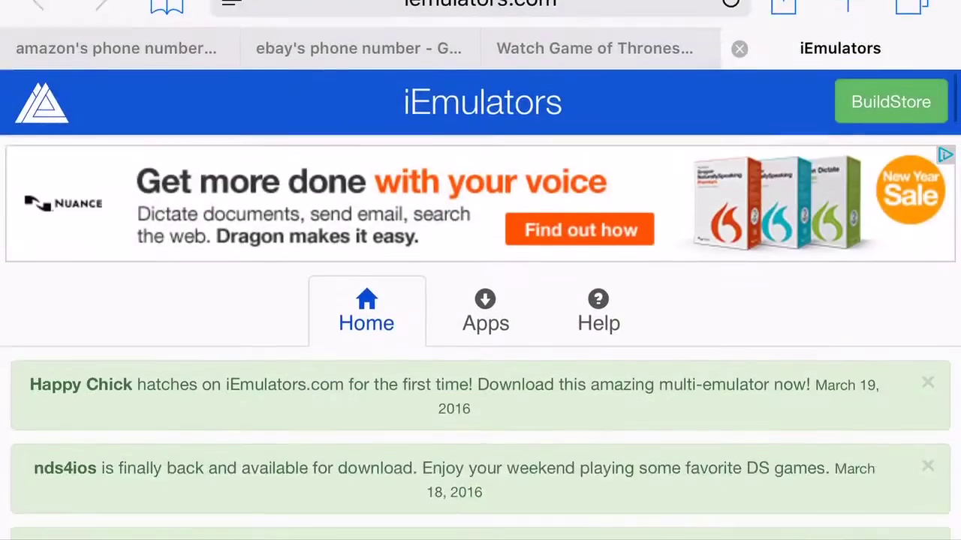
pyautogui.scroll(-5, 480, 300)
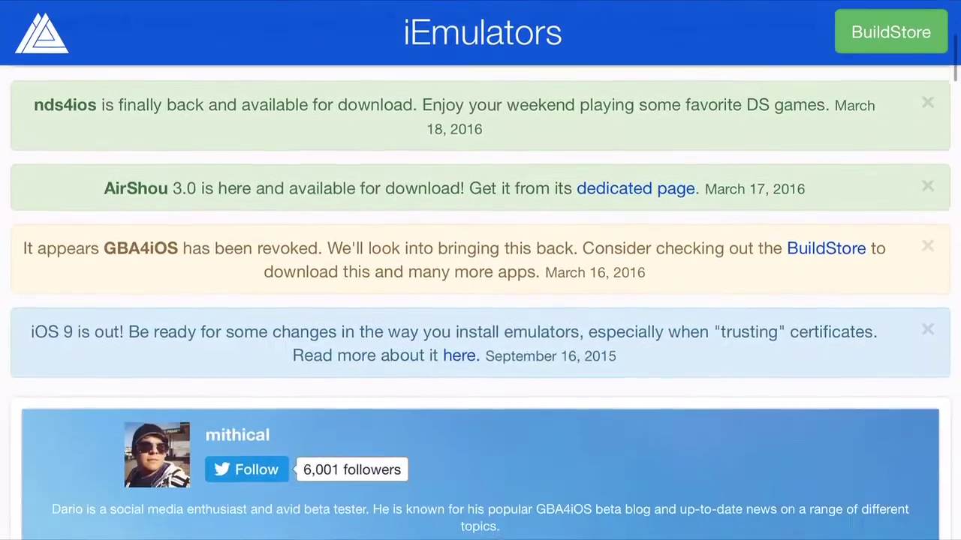
pyautogui.scroll(5, 481, 300)
pyautogui.scroll(-3, 480, 301)
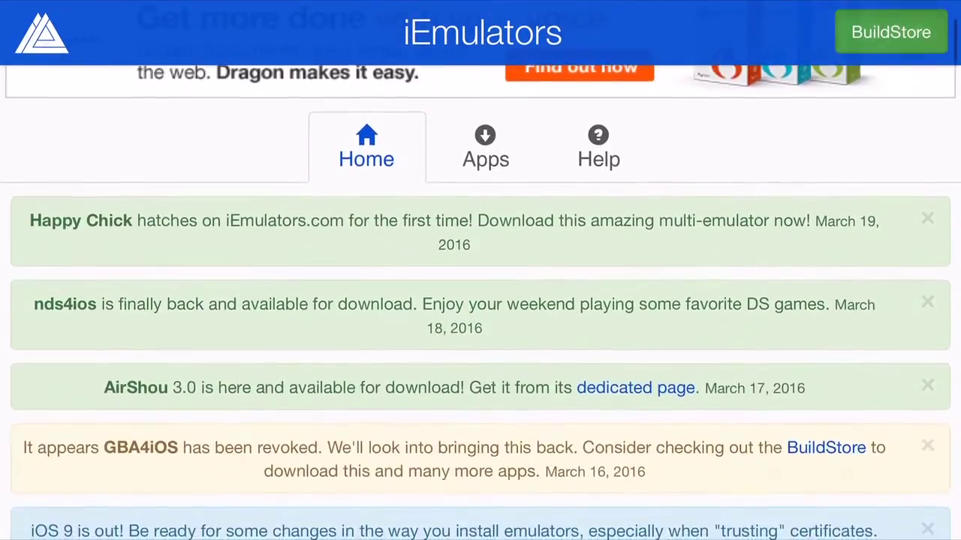
pyautogui.scroll(3, 480, 301)
pyautogui.scroll(-6, 481, 300)
pyautogui.scroll(5, 481, 300)
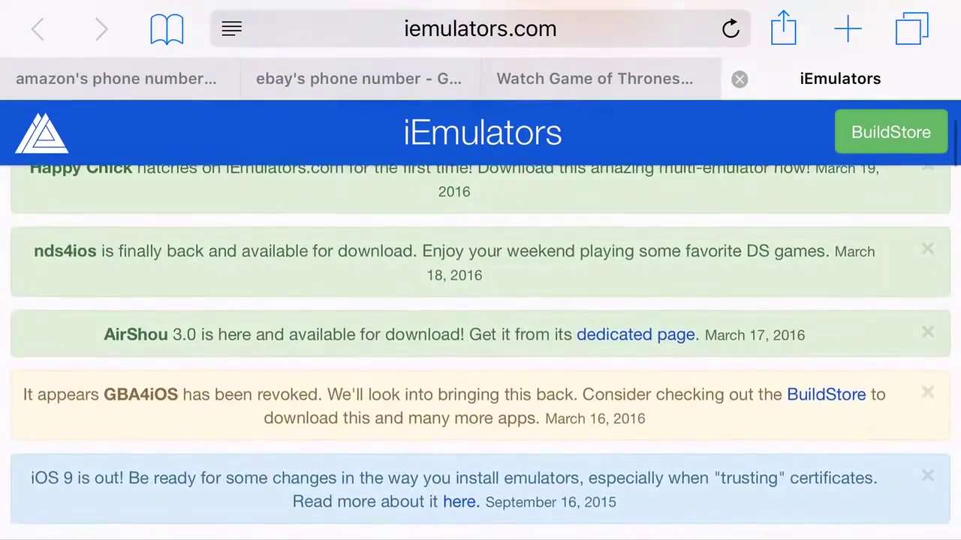
pyautogui.scroll(3, 481, 301)
# Show the site's Apps list and scroll down to Happy Chick
pyautogui.click(485, 345)
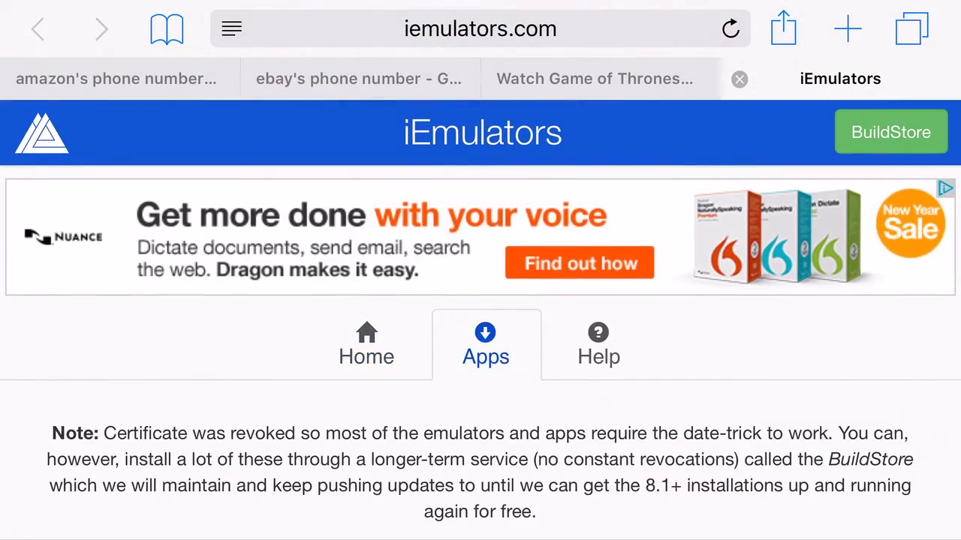
pyautogui.scroll(-5, 480, 300)
pyautogui.scroll(-5, 480, 300)
pyautogui.scroll(-5, 480, 300)
pyautogui.scroll(-5, 480, 300)
pyautogui.scroll(-3, 481, 300)
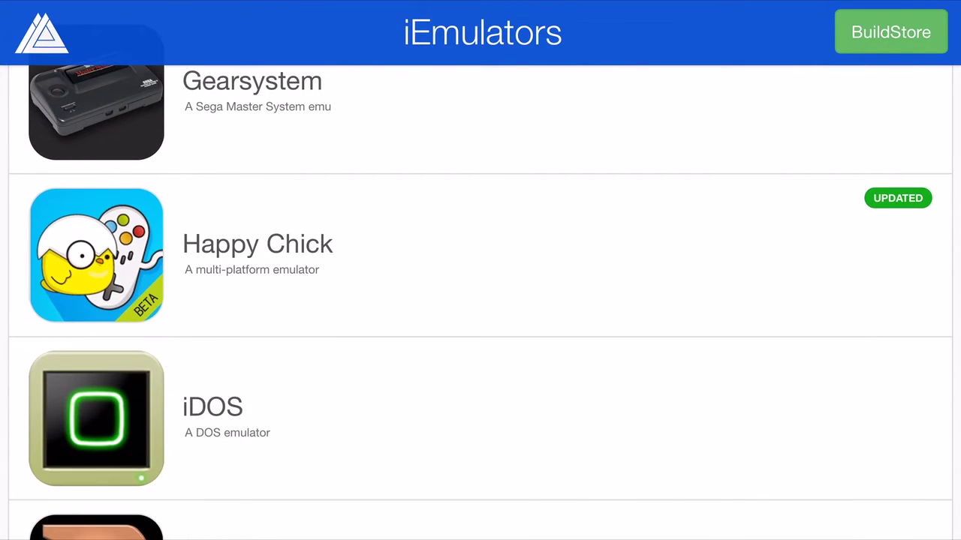
# Open the Happy Chick details popup and look through it
pyautogui.click(258, 244)
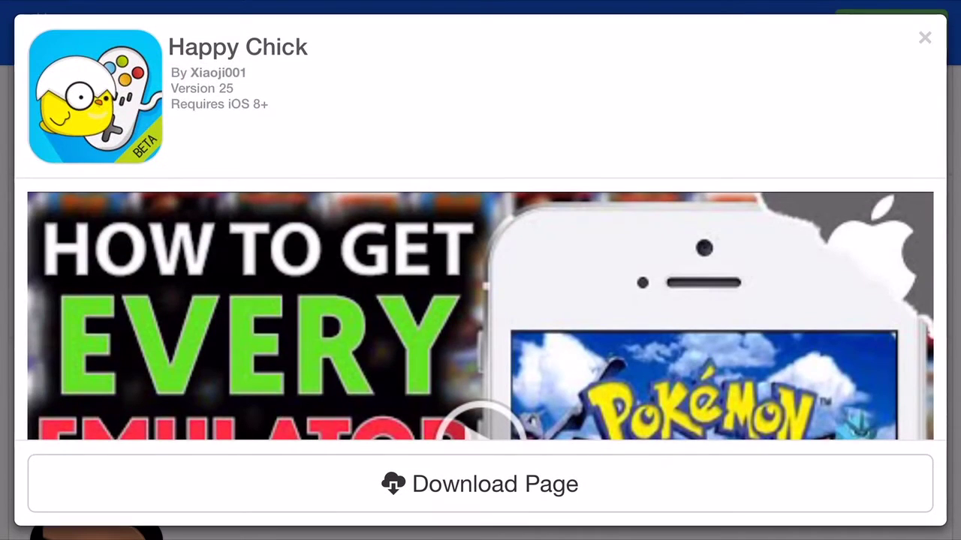
pyautogui.scroll(-3, 480, 285)
pyautogui.scroll(-5, 480, 300)
pyautogui.scroll(5, 480, 300)
pyautogui.scroll(-3, 480, 300)
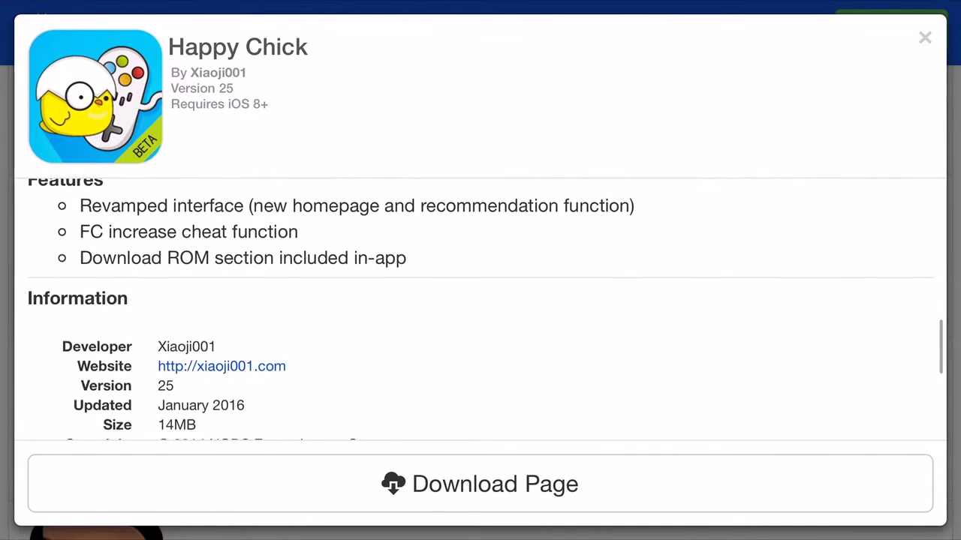
pyautogui.scroll(-3, 480, 301)
# Go to the Happy Chick download page and scroll to its Happy Chick card
pyautogui.click(481, 485)
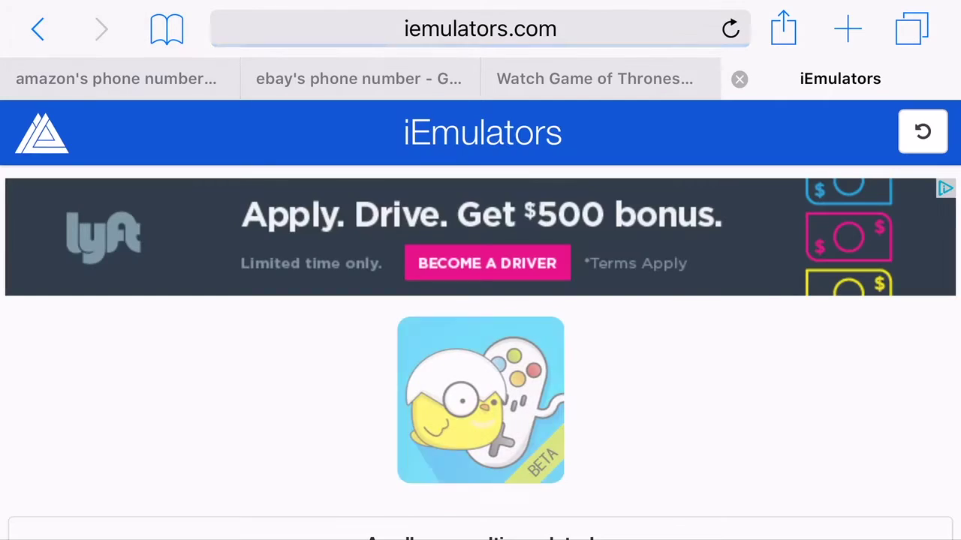
pyautogui.scroll(-3, 480, 301)
pyautogui.scroll(-3, 480, 300)
pyautogui.scroll(-3, 481, 300)
pyautogui.scroll(-4, 481, 300)
pyautogui.scroll(-4, 481, 300)
pyautogui.scroll(-2, 480, 301)
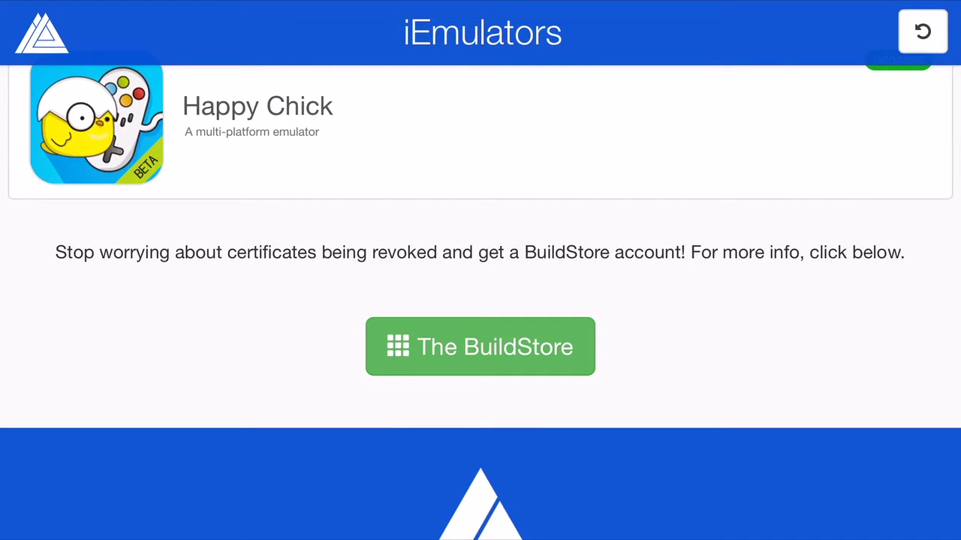
pyautogui.scroll(-2, 480, 300)
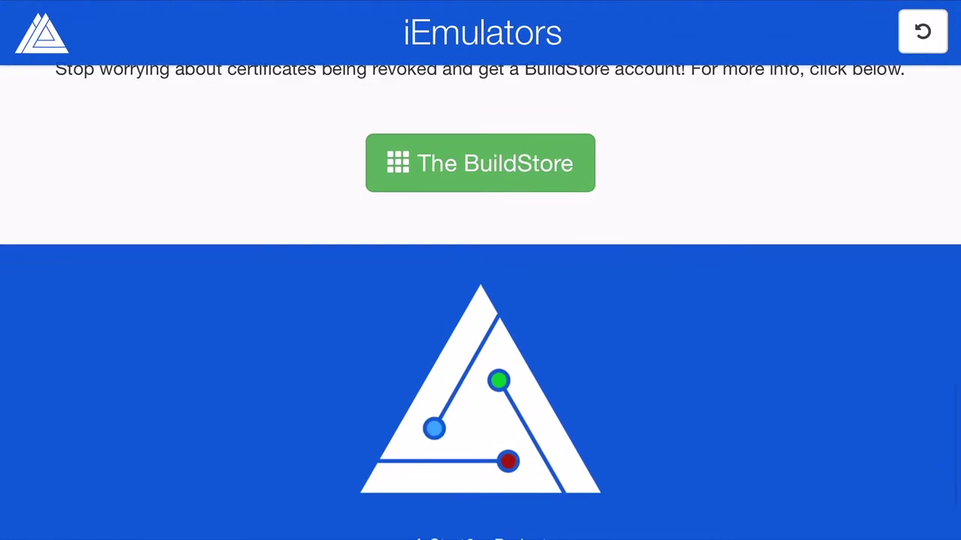
pyautogui.scroll(-2, 481, 300)
pyautogui.scroll(1, 480, 300)
pyautogui.scroll(3, 480, 300)
pyautogui.scroll(2, 480, 300)
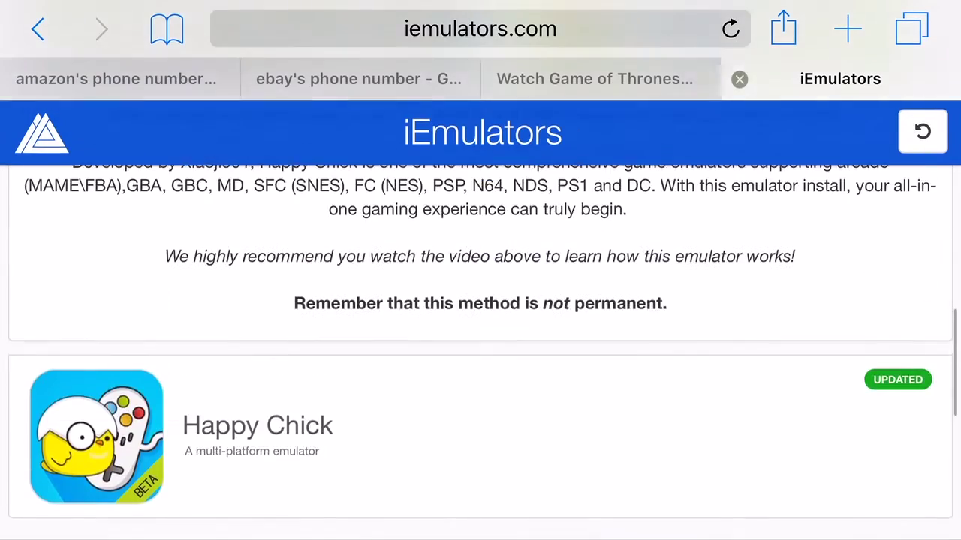
pyautogui.scroll(3, 481, 301)
pyautogui.scroll(1, 480, 300)
pyautogui.scroll(3, 480, 301)
pyautogui.scroll(3, 480, 300)
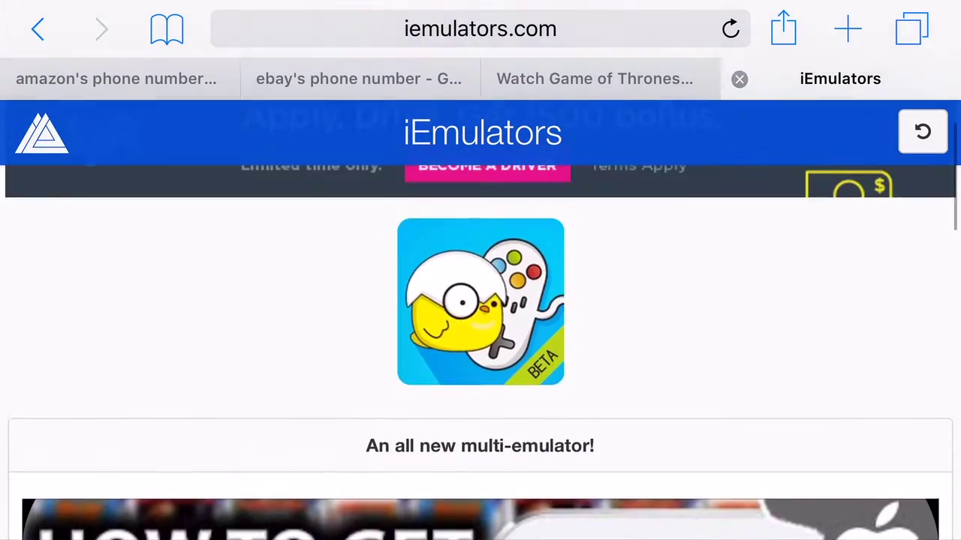
pyautogui.scroll(1, 480, 300)
pyautogui.scroll(-2, 480, 300)
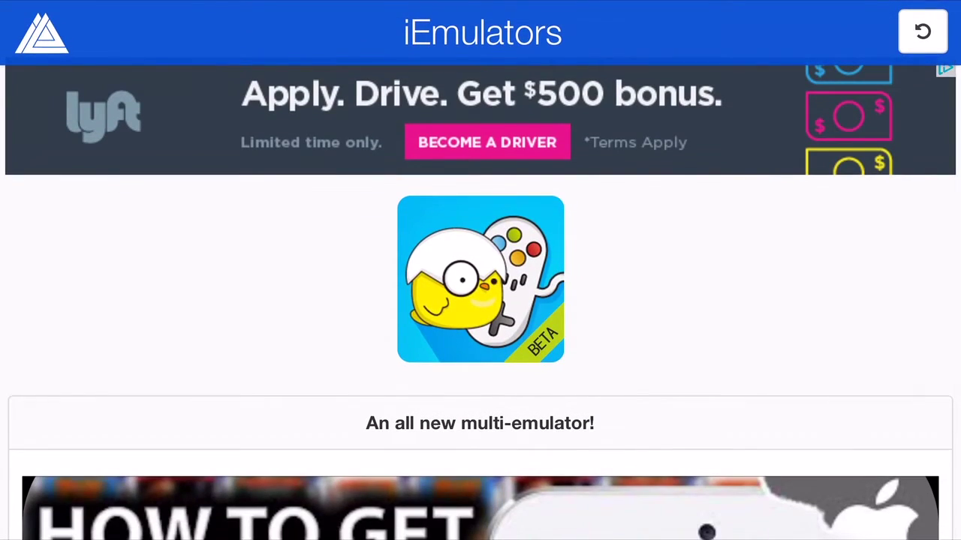
pyautogui.scroll(-2, 481, 301)
pyautogui.scroll(-4, 481, 300)
pyautogui.scroll(-3, 480, 300)
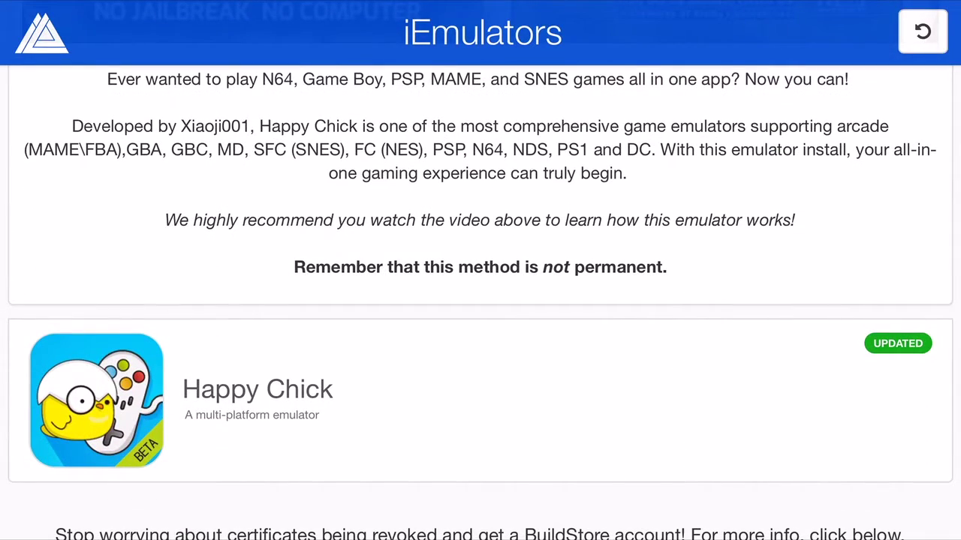
# Install Happy Chick from its card, confirming the subscribe reminder and the iOS install alert
pyautogui.click(258, 390)
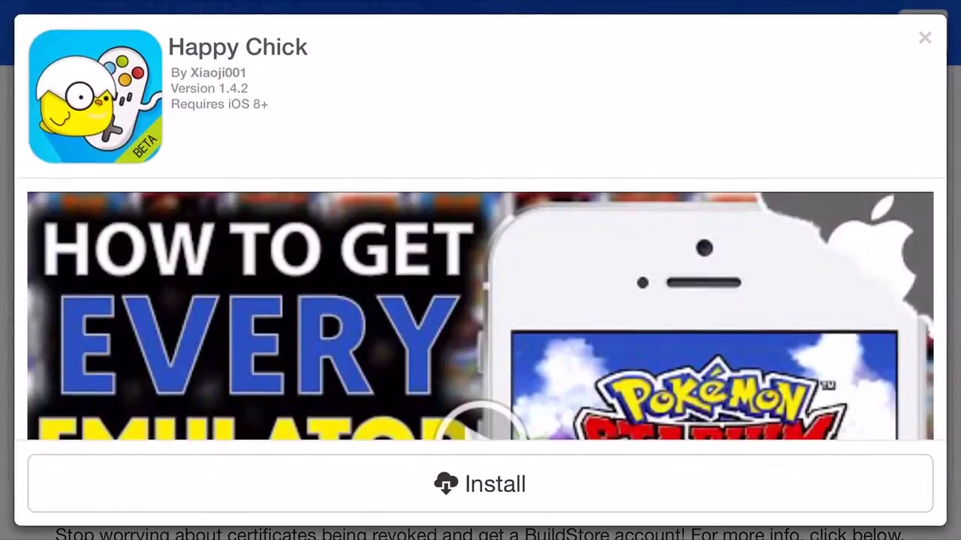
pyautogui.click(481, 484)
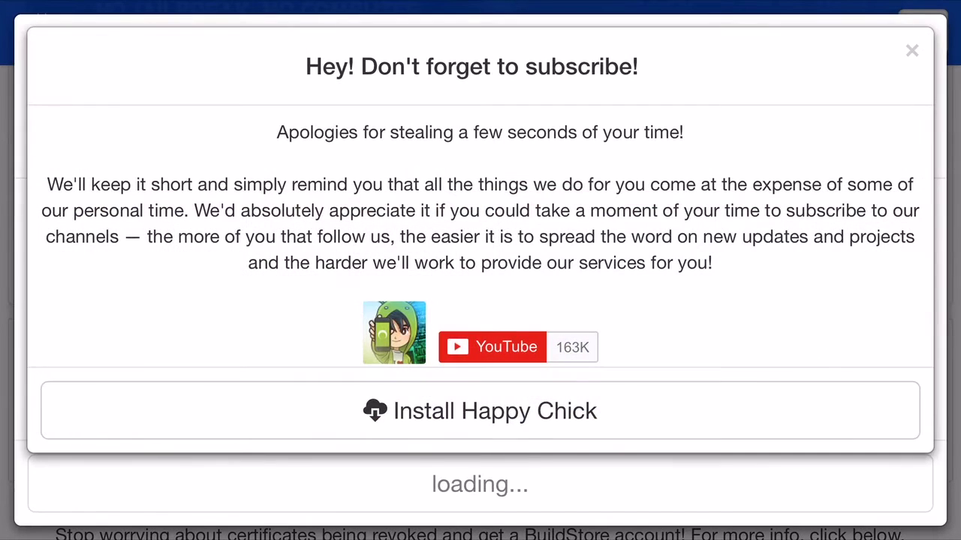
pyautogui.click(480, 411)
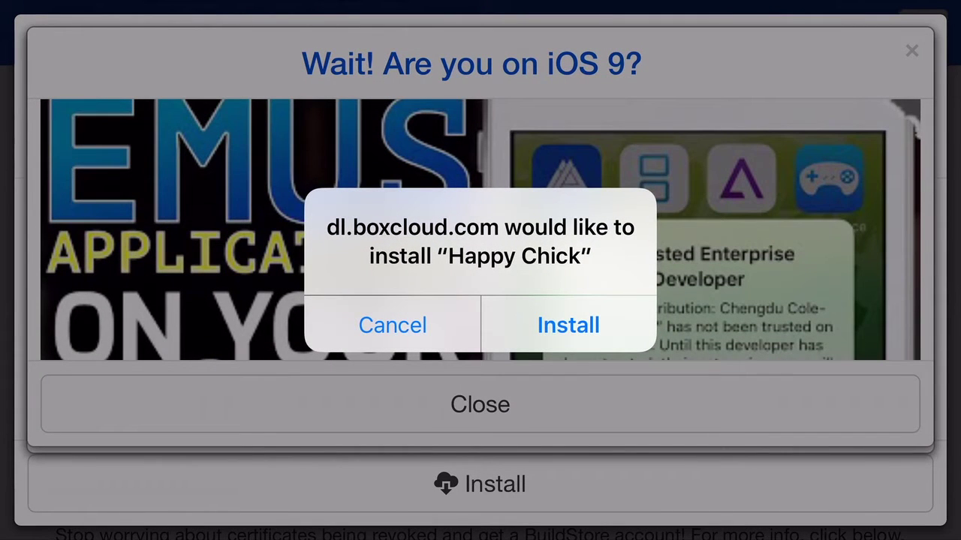
pyautogui.click(568, 325)
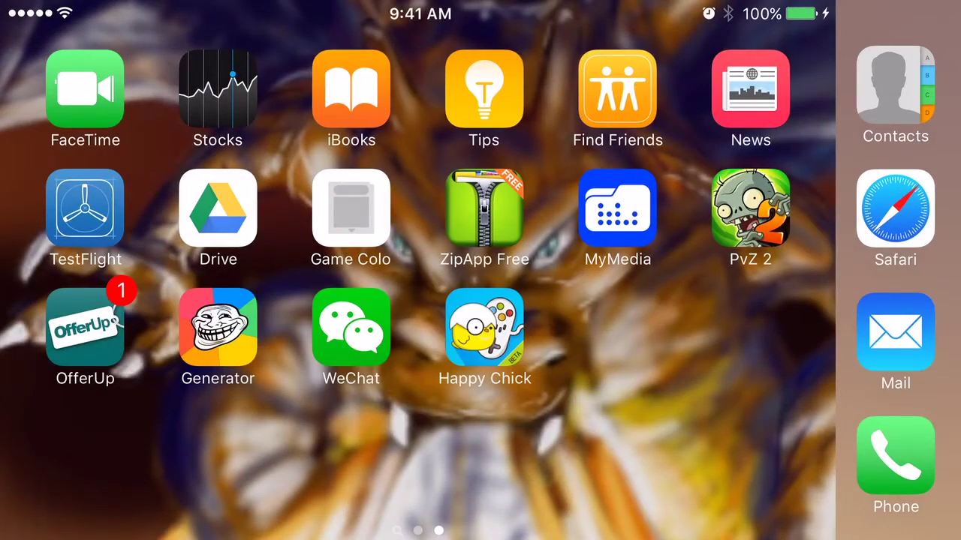
# Open Profiles & Device Management in Settings' General section
pyautogui.moveTo(300, 338); pyautogui.dragTo(676, 338)
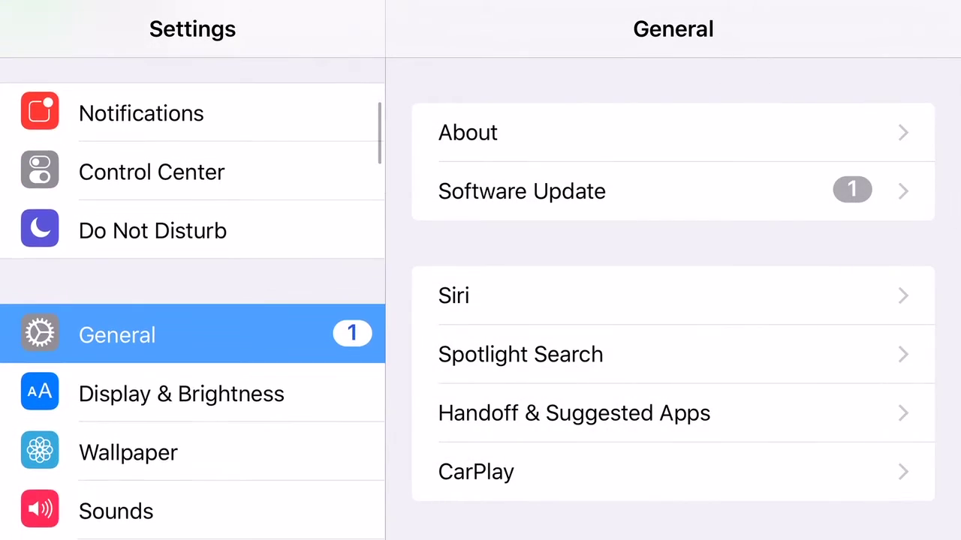
pyautogui.scroll(-5, 673, 300)
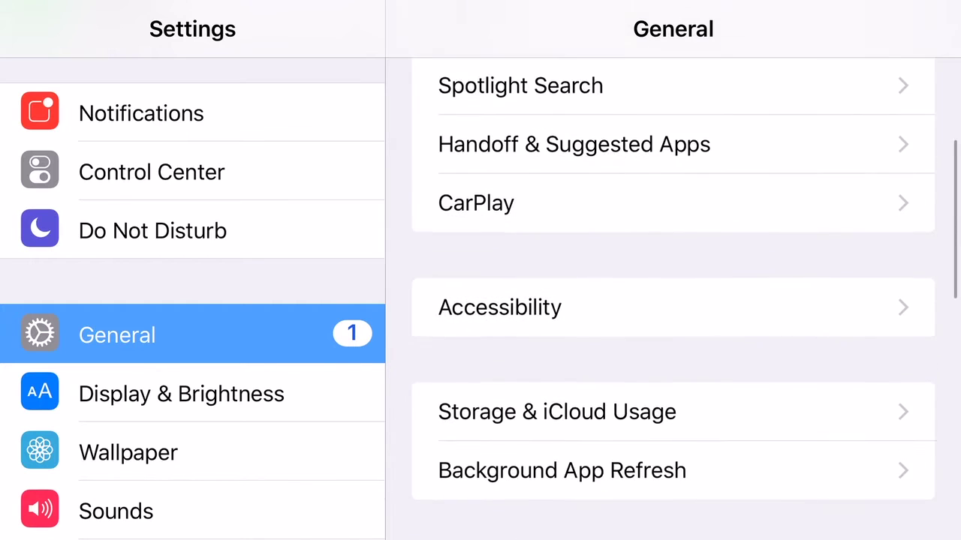
pyautogui.scroll(-3, 673, 301)
pyautogui.scroll(-1, 673, 300)
pyautogui.scroll(-3, 673, 300)
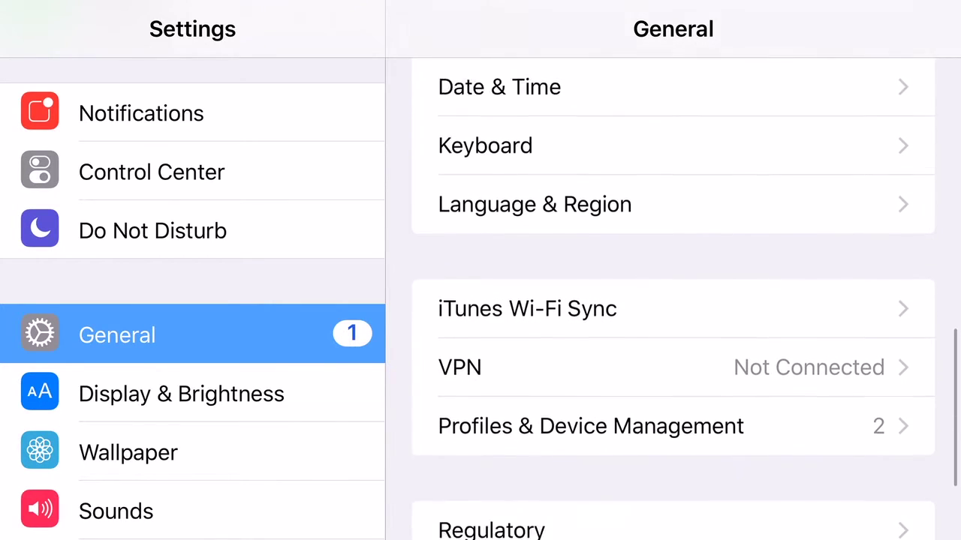
pyautogui.scroll(-3, 673, 301)
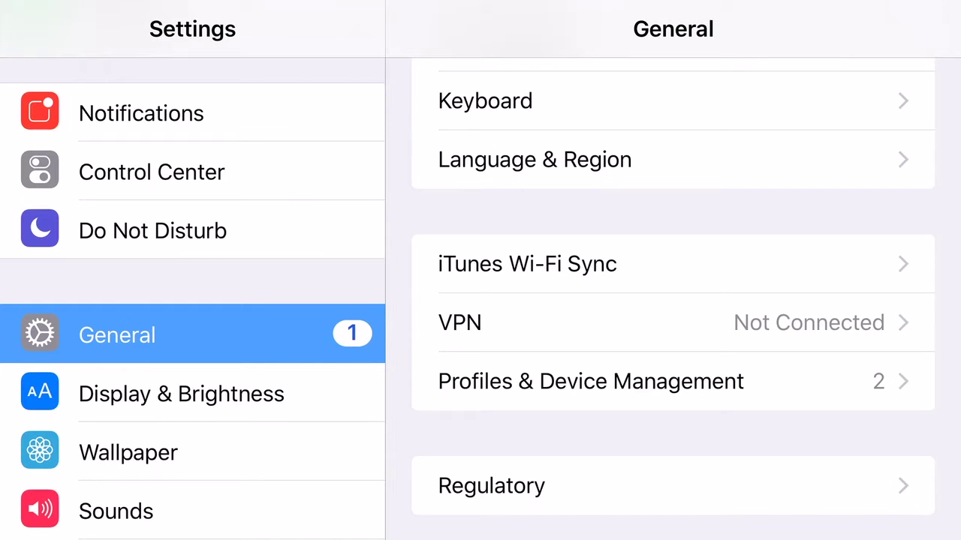
pyautogui.click(590, 381)
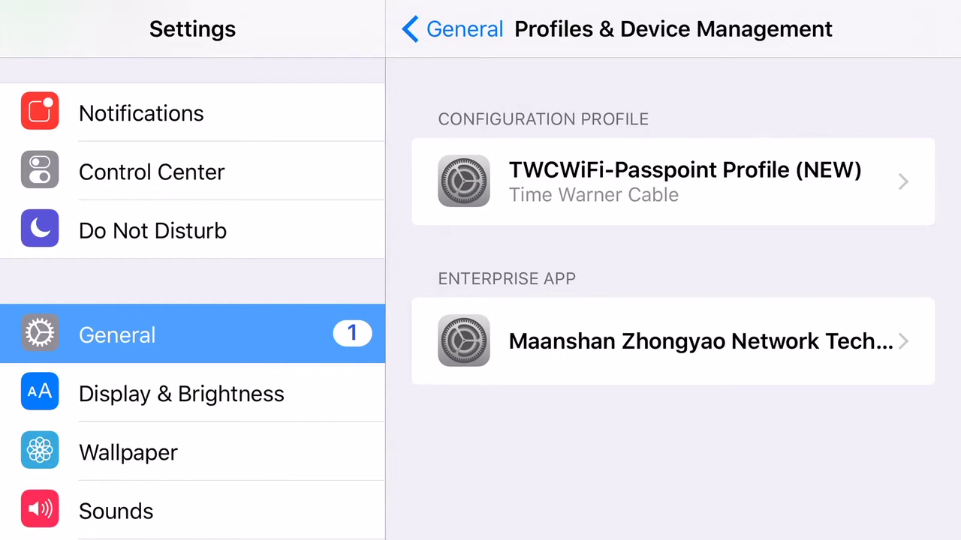
# Trust the Maanshan Zhongyao enterprise developer and bring up the app switcher
pyautogui.click(676, 340)
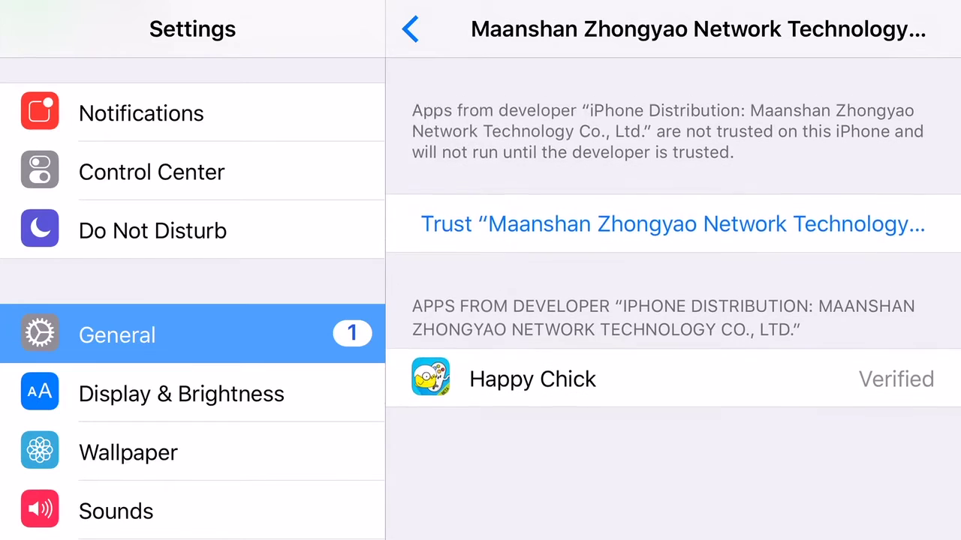
pyautogui.click(673, 243)
pyautogui.click(568, 400)
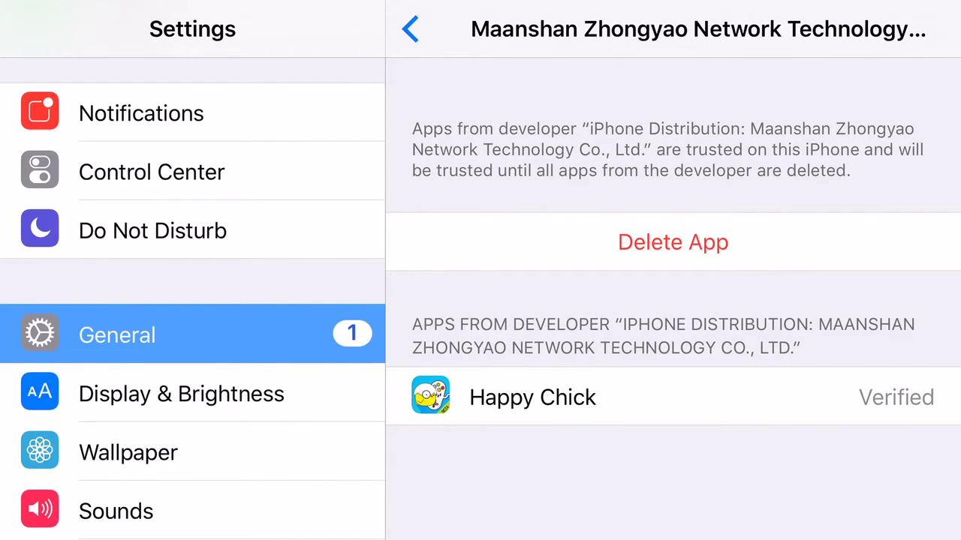
pyautogui.press('super')
pyautogui.press('super')
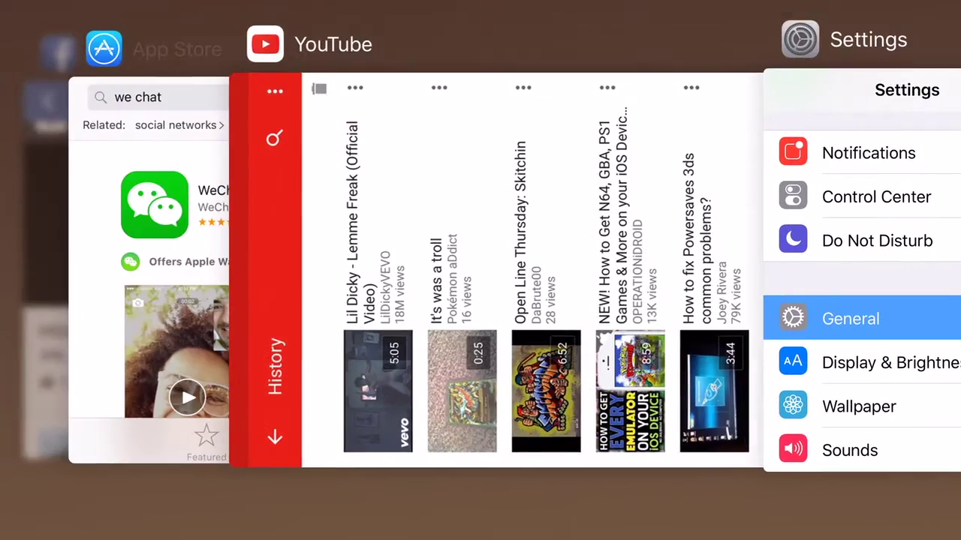
# Close Settings, check Happy Chick opens to its activation screen, then return Home
pyautogui.moveTo(862, 300); pyautogui.dragTo(861, 45)
pyautogui.press('super')
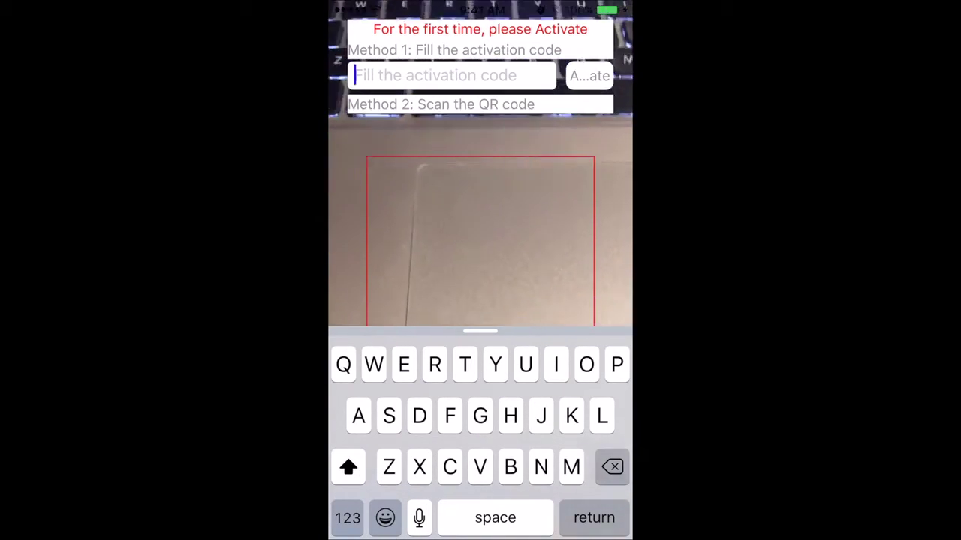
pyautogui.press('super')
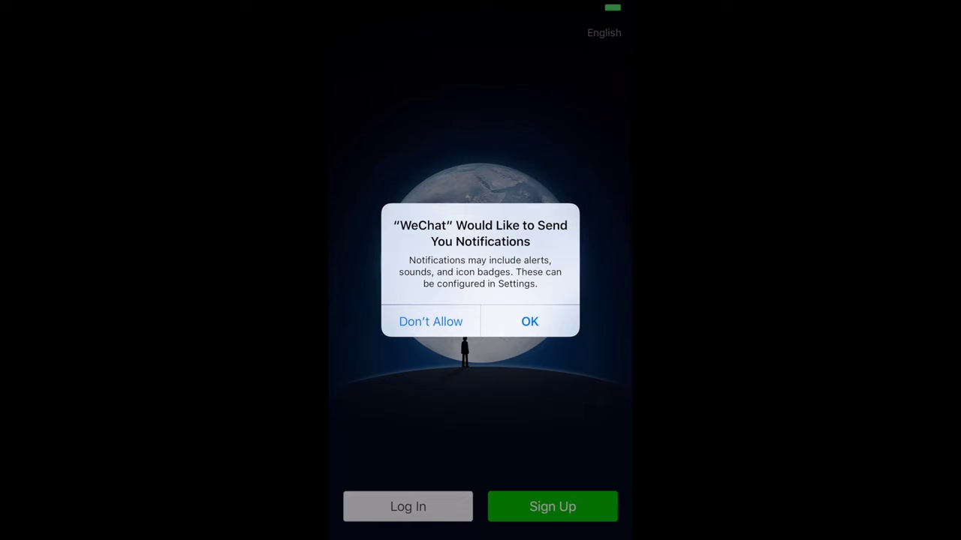
# Dismiss WeChat's notification permission alert to reach the welcome screen
pyautogui.click(430, 321)
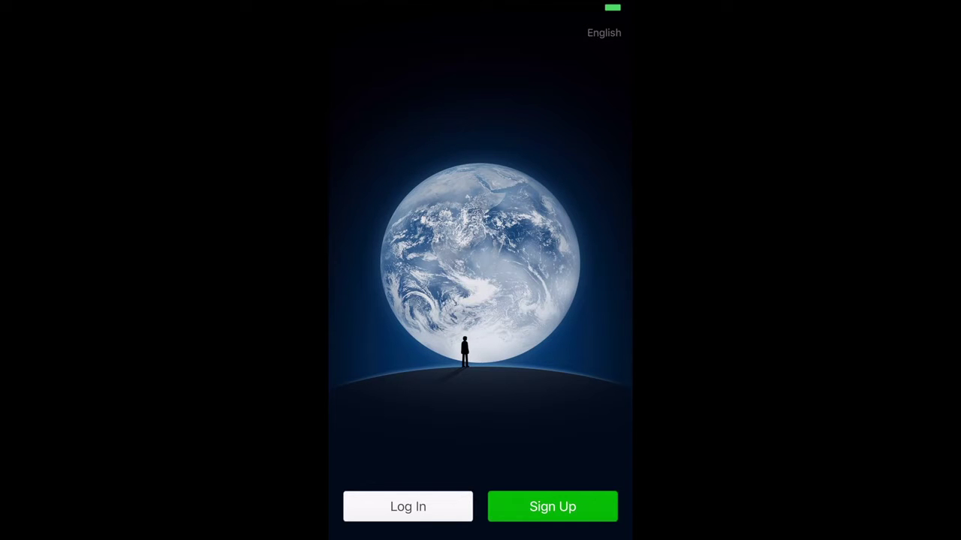
# Sign up for WeChat and search for Xiaojigame to find the Happy Chick account
pyautogui.click(553, 506)
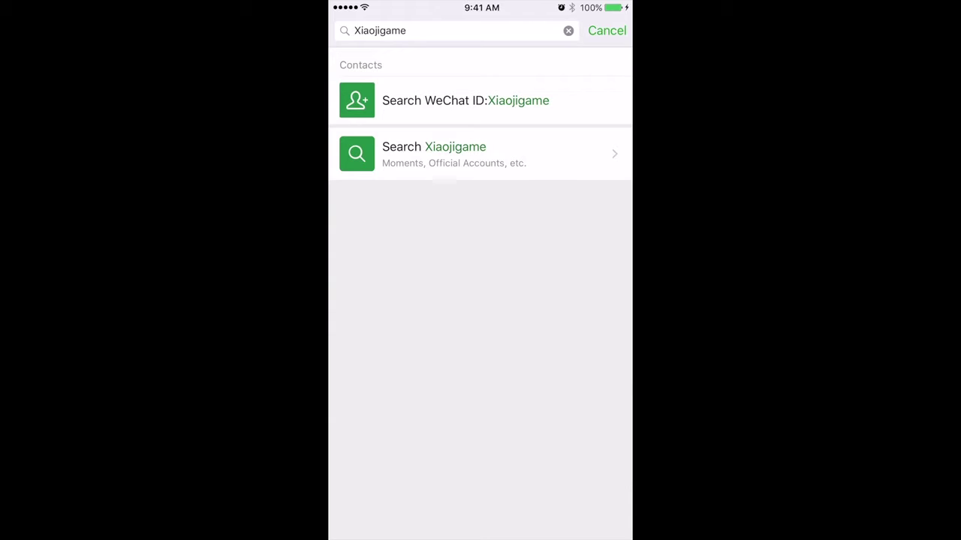
pyautogui.click(450, 30)
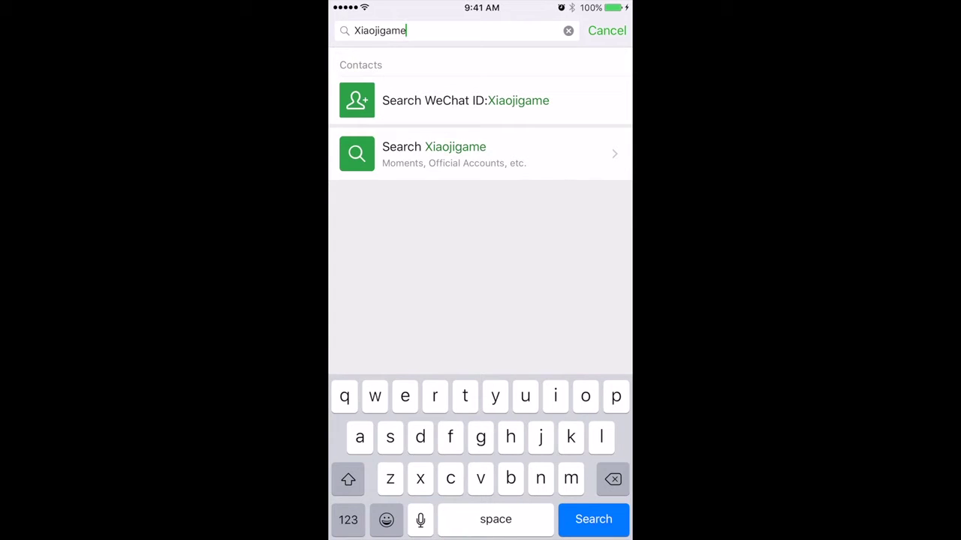
pyautogui.click(433, 153)
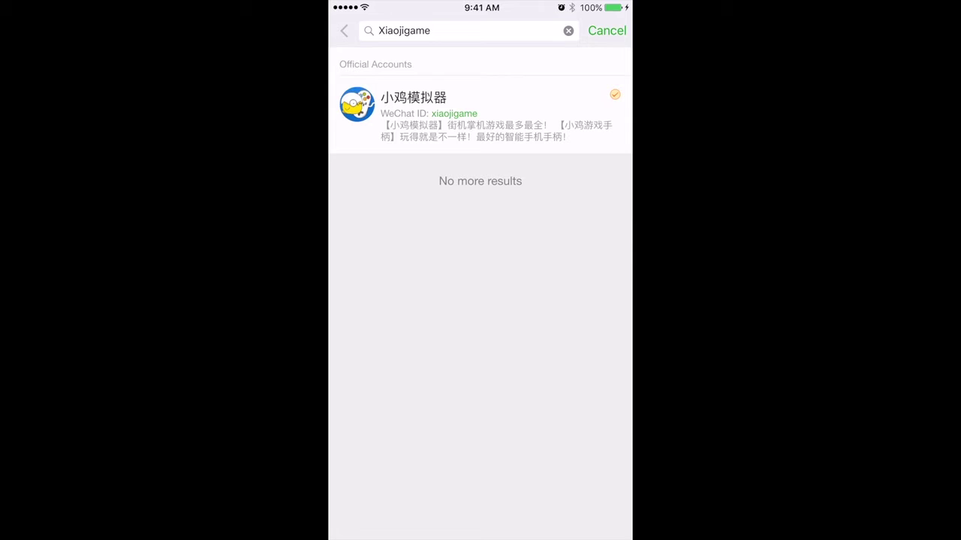
# Follow the 小鸡模拟器 account, open its iOS download article, and show the ••• options
pyautogui.click(480, 114)
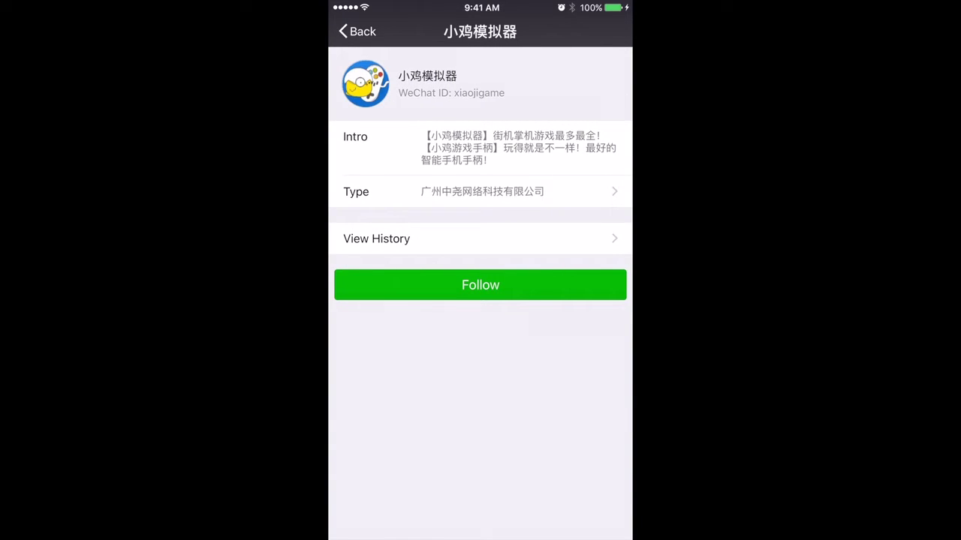
pyautogui.click(480, 286)
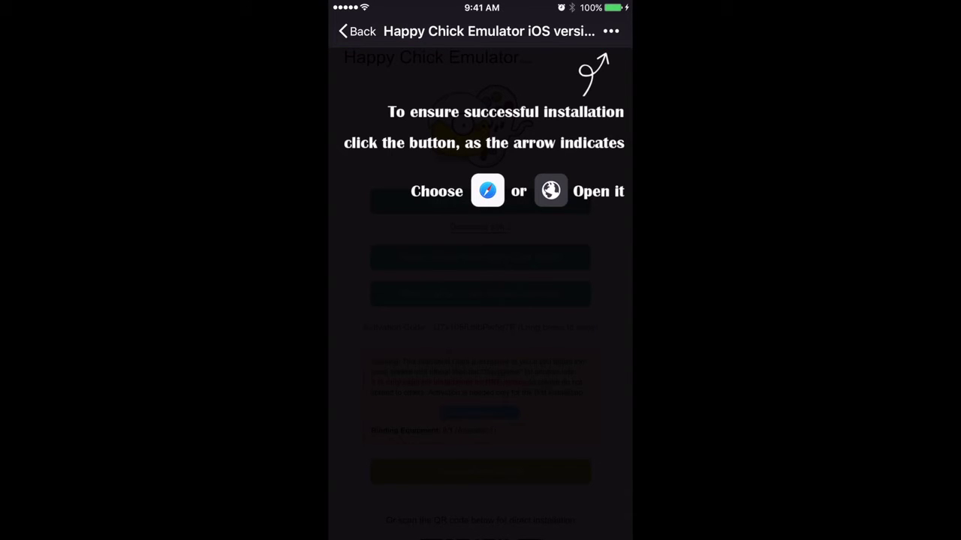
pyautogui.click(611, 31)
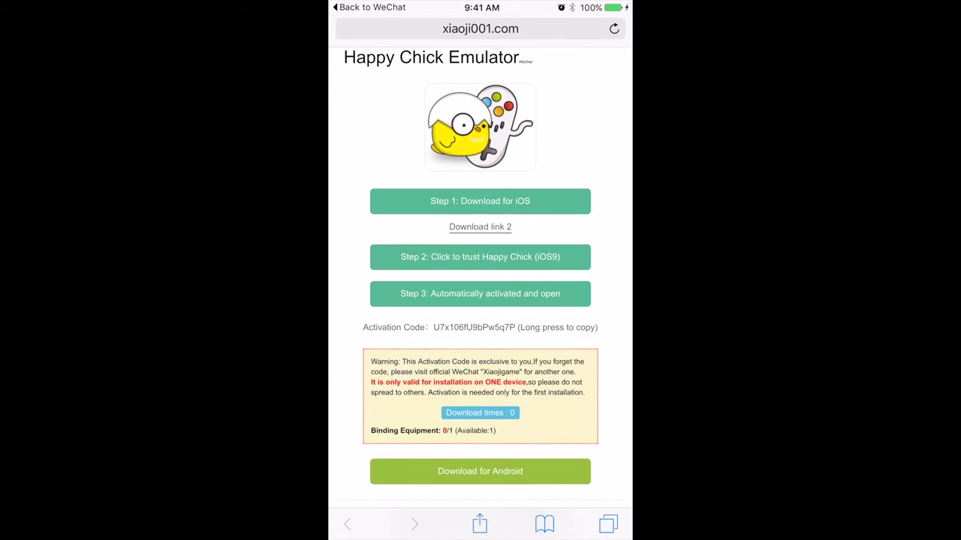
# Zoom into the xiaoji001.com download steps and copy the Happy Chick activation code
pyautogui.scroll(-1, 480, 300)
pyautogui.doubleClick(494, 290)
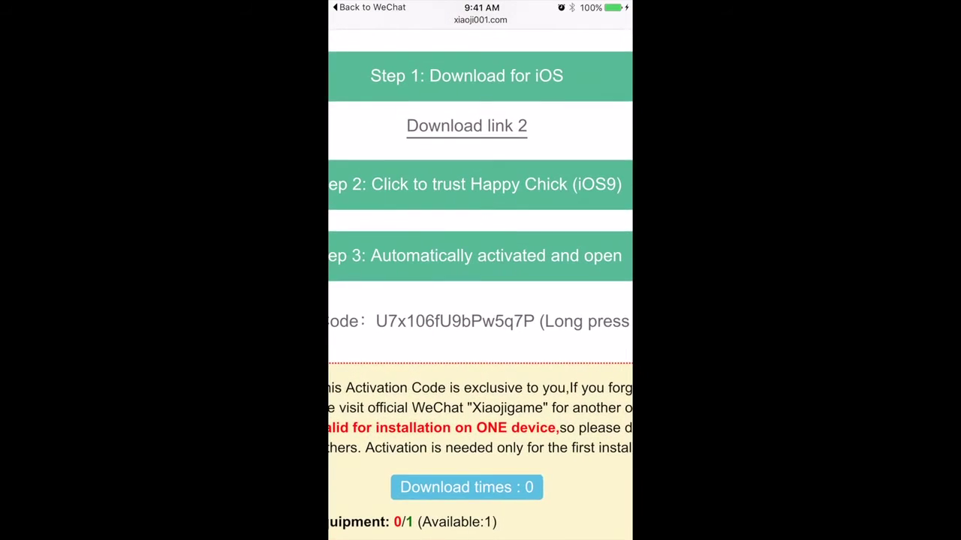
pyautogui.doubleClick(481, 255)
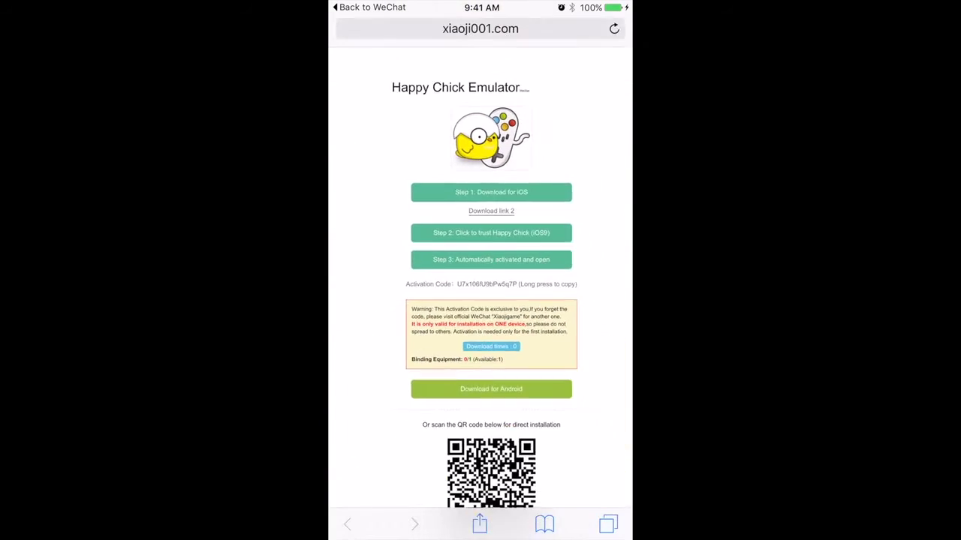
pyautogui.doubleClick(481, 226)
pyautogui.doubleClick(481, 256)
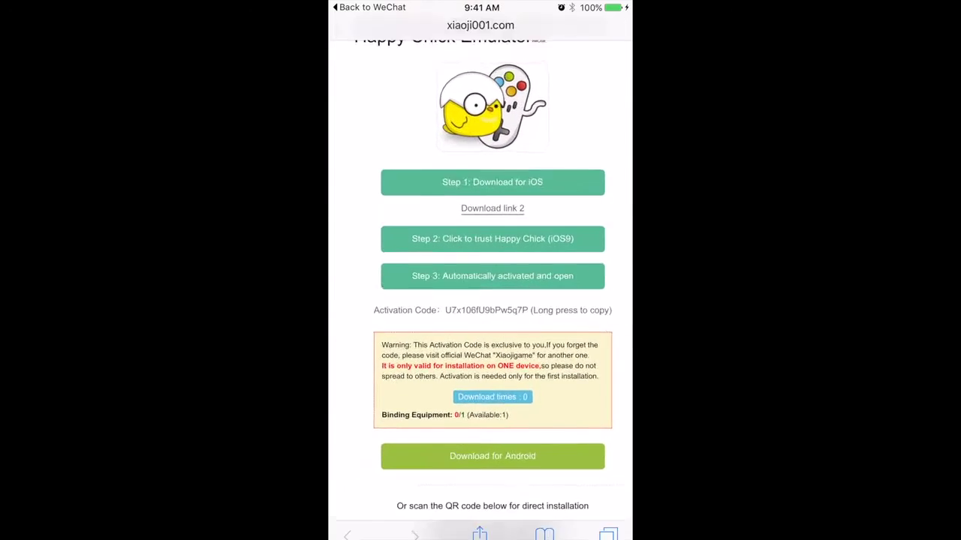
pyautogui.doubleClick(492, 315)
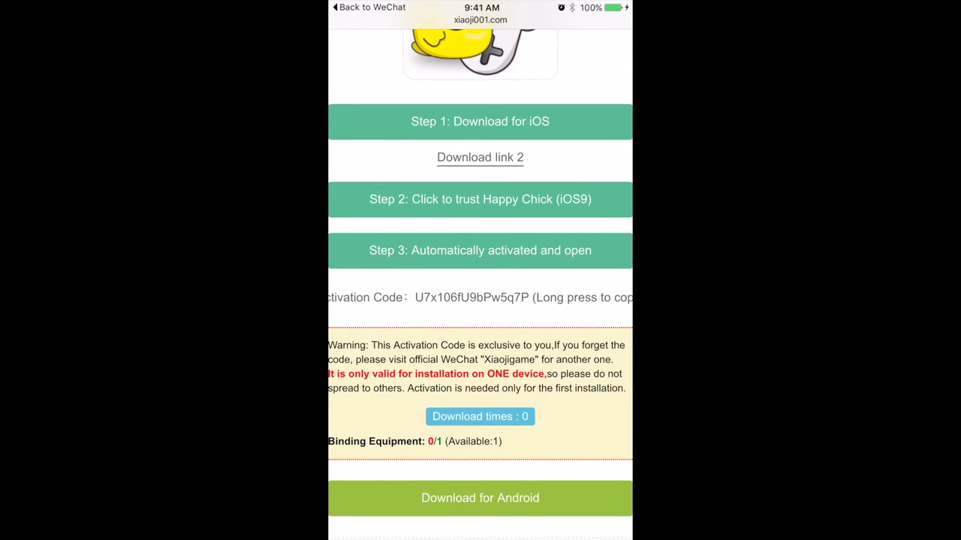
pyautogui.click(471, 297)
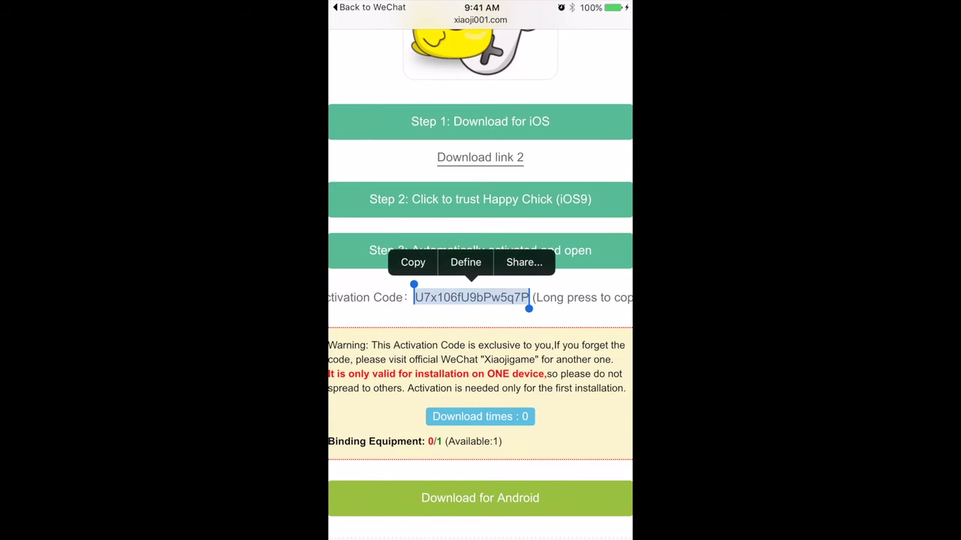
pyautogui.click(412, 262)
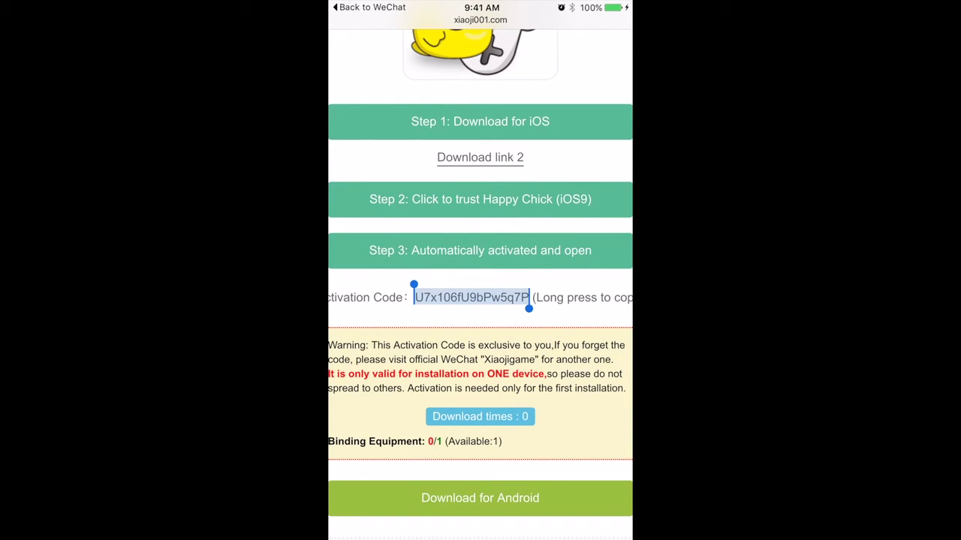
# Activate Happy Chick with the pasted code and deny it location access
pyautogui.press('super')
pyautogui.click(584, 271)
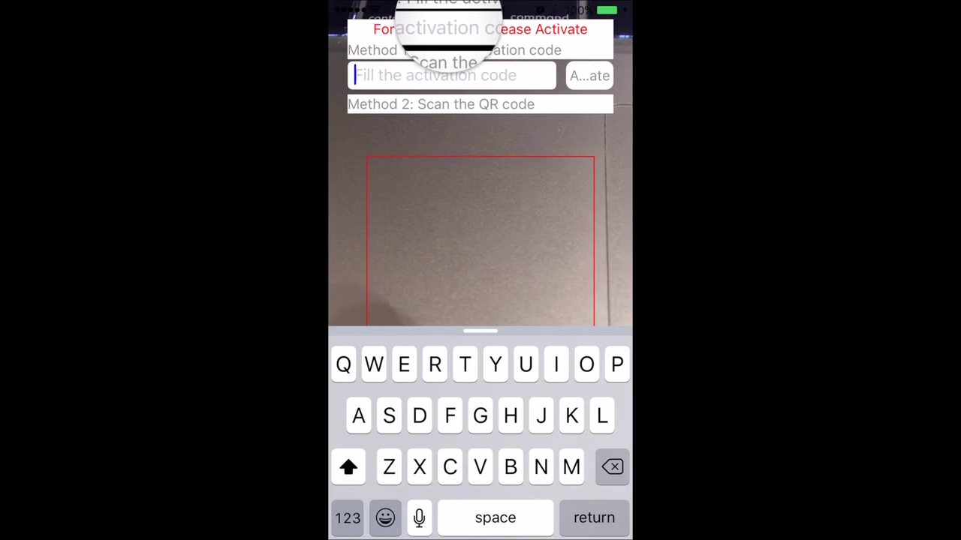
pyautogui.click(451, 75)
pyautogui.click(371, 116)
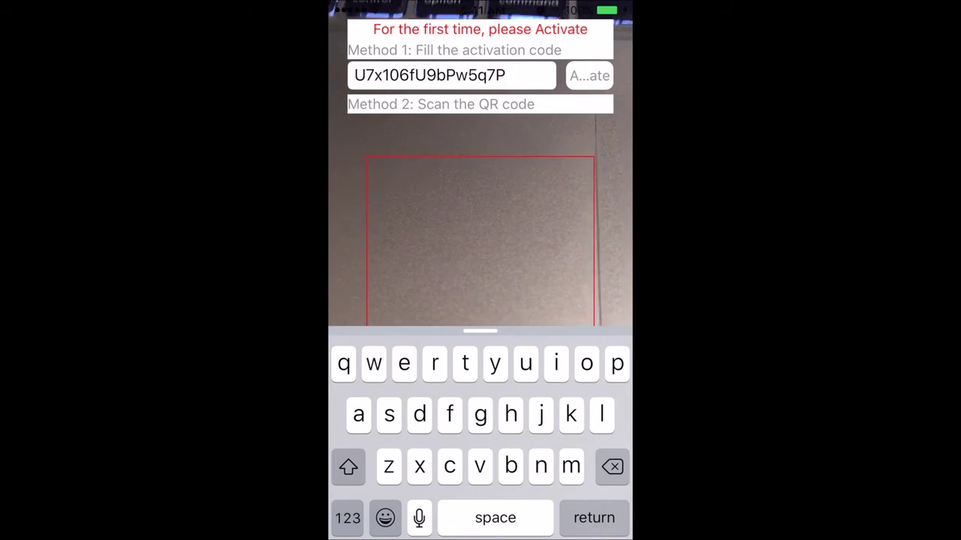
pyautogui.click(589, 76)
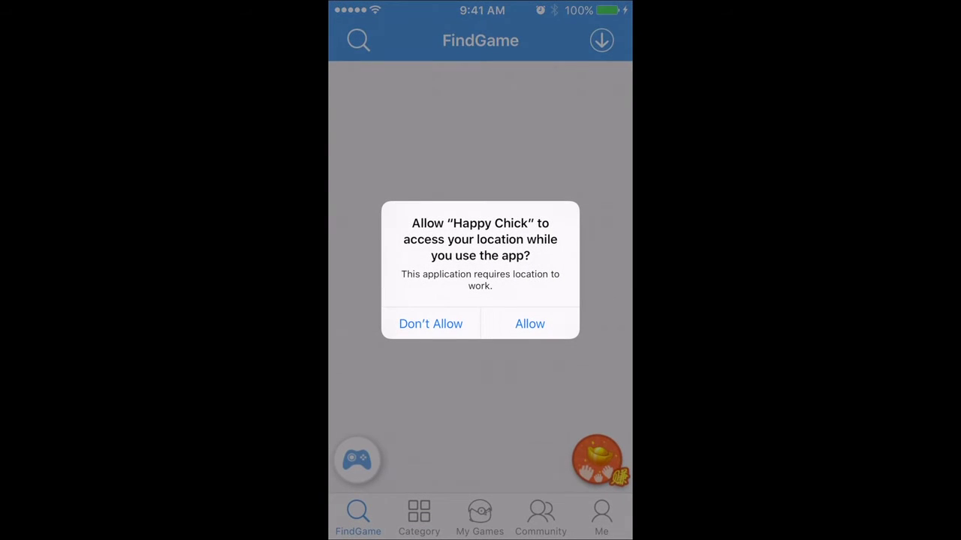
pyautogui.click(430, 323)
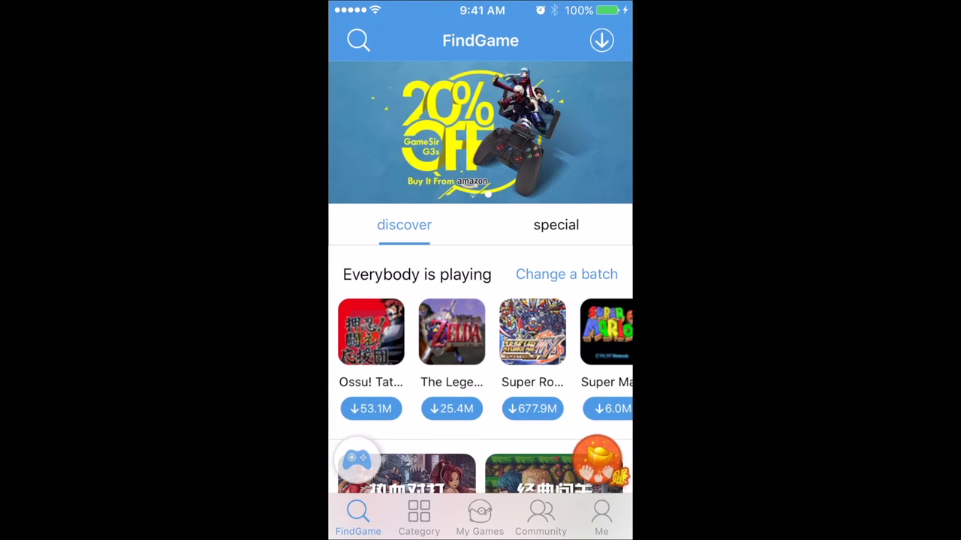
# Browse the FindGame feed, then open and cancel the game search
pyautogui.scroll(-10, 480, 301)
pyautogui.scroll(2, 481, 300)
pyautogui.scroll(4, 480, 300)
pyautogui.scroll(-1, 481, 300)
pyautogui.scroll(2, 480, 301)
pyautogui.scroll(-5, 480, 301)
pyautogui.scroll(-3, 480, 301)
pyautogui.scroll(2, 481, 300)
pyautogui.scroll(2, 480, 301)
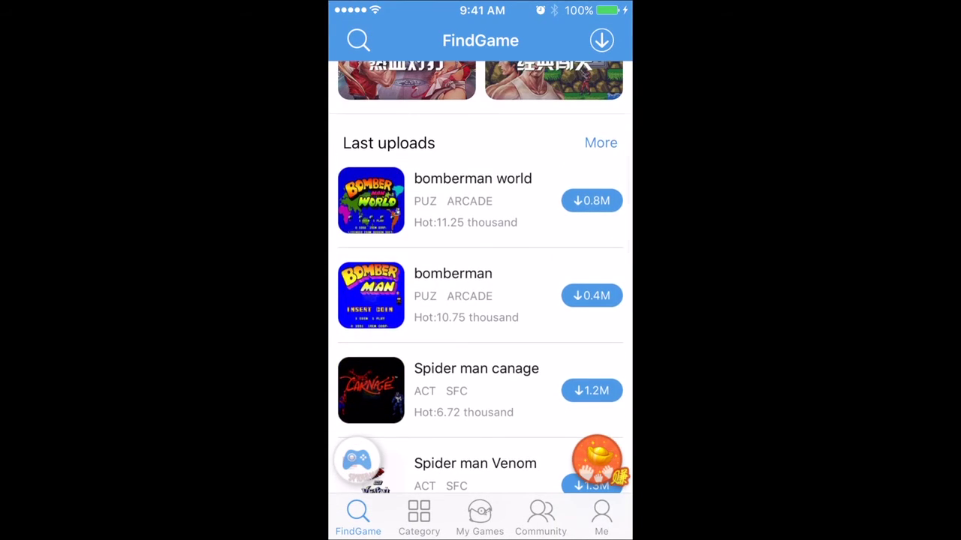
pyautogui.scroll(-2, 480, 301)
pyautogui.scroll(-5, 480, 301)
pyautogui.scroll(-3, 481, 300)
pyautogui.scroll(-2, 480, 300)
pyautogui.scroll(-5, 480, 301)
pyautogui.scroll(5, 481, 300)
pyautogui.scroll(10, 481, 300)
pyautogui.scroll(3, 481, 300)
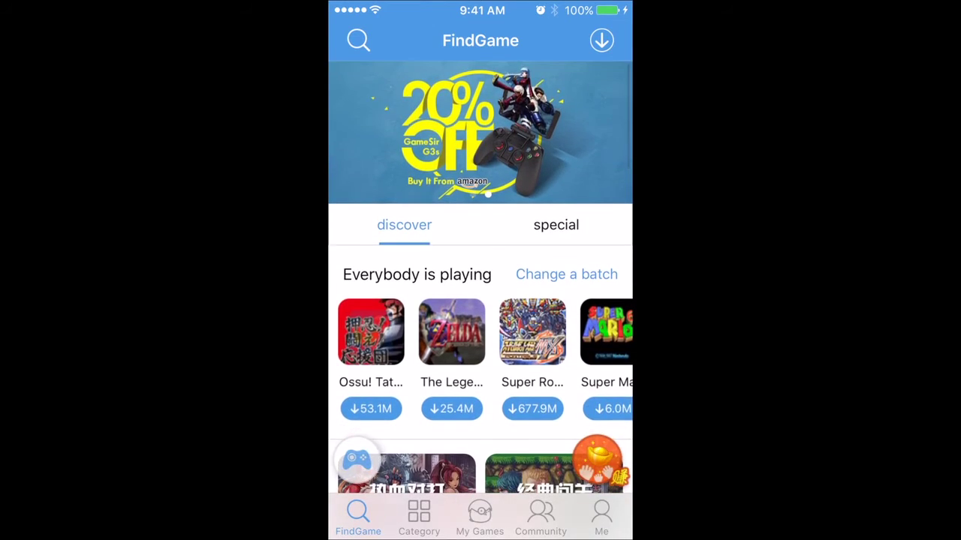
pyautogui.scroll(1, 481, 300)
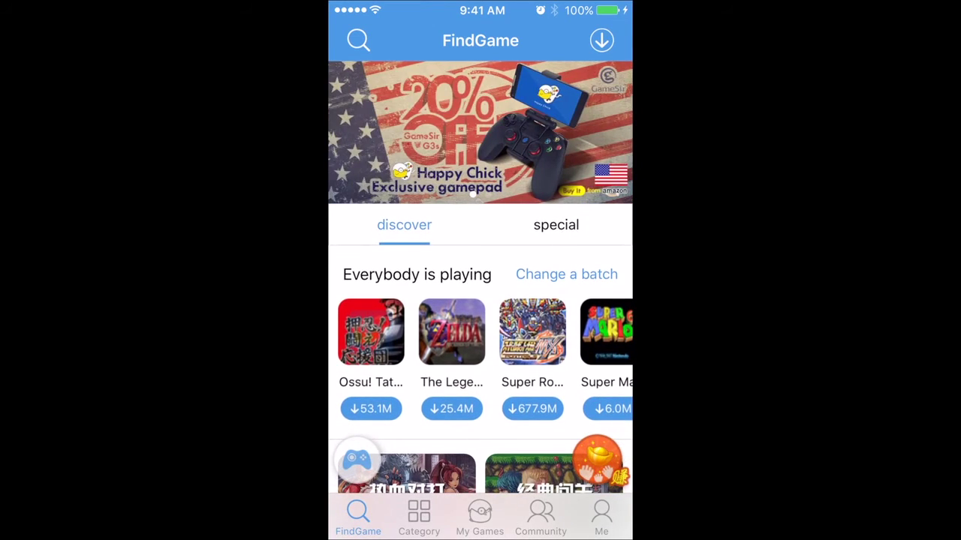
pyautogui.click(358, 39)
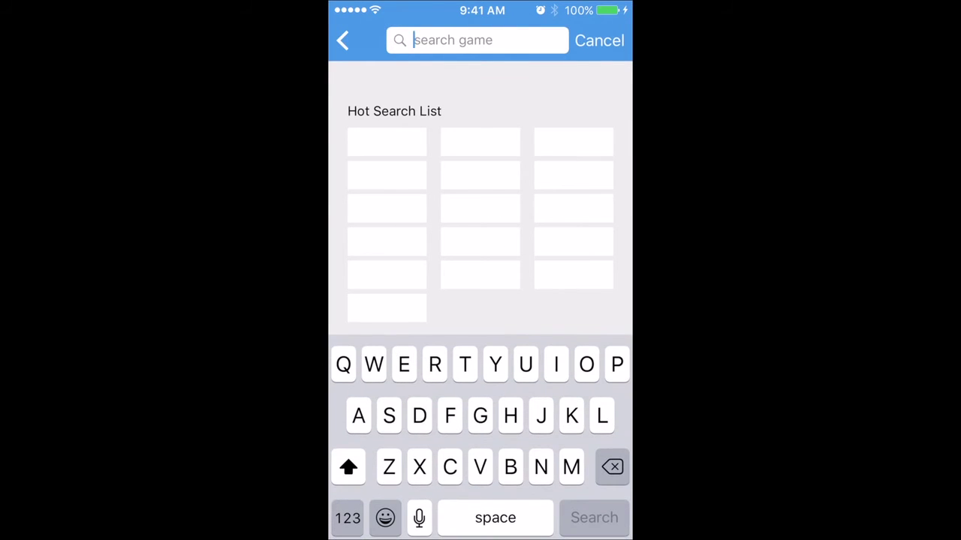
pyautogui.click(599, 39)
# Check the My Games list, then go to the Game Categories page
pyautogui.scroll(-3, 480, 300)
pyautogui.scroll(-3, 480, 300)
pyautogui.scroll(1, 480, 301)
pyautogui.click(480, 516)
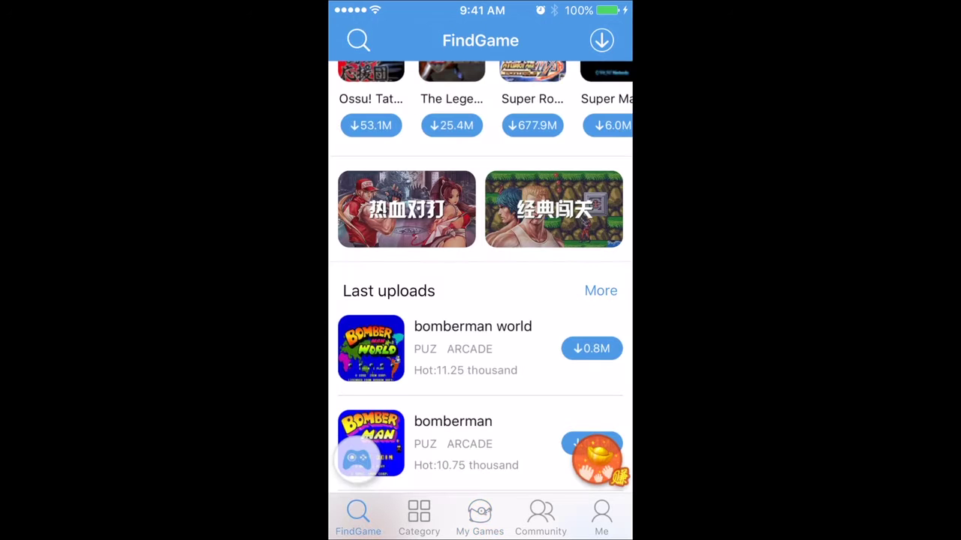
pyautogui.scroll(5, 481, 300)
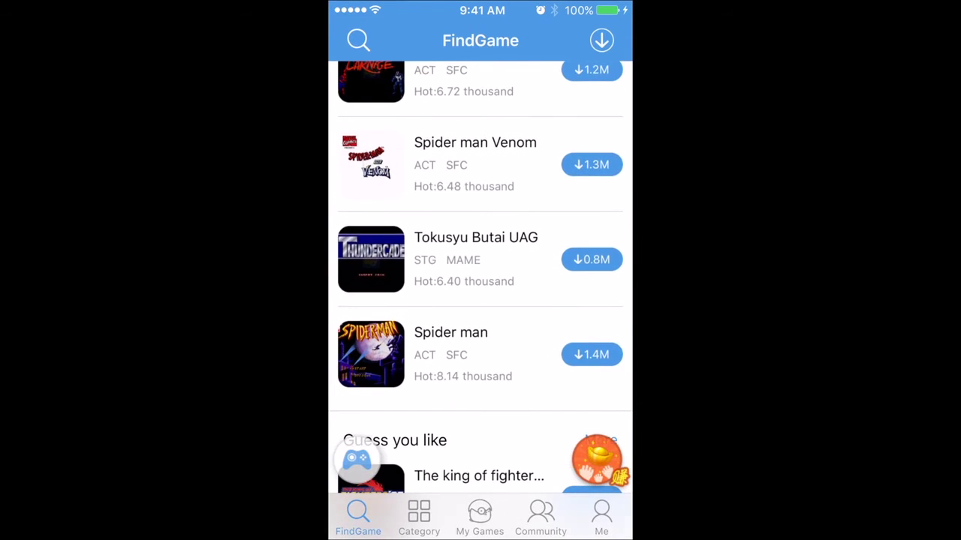
pyautogui.click(418, 518)
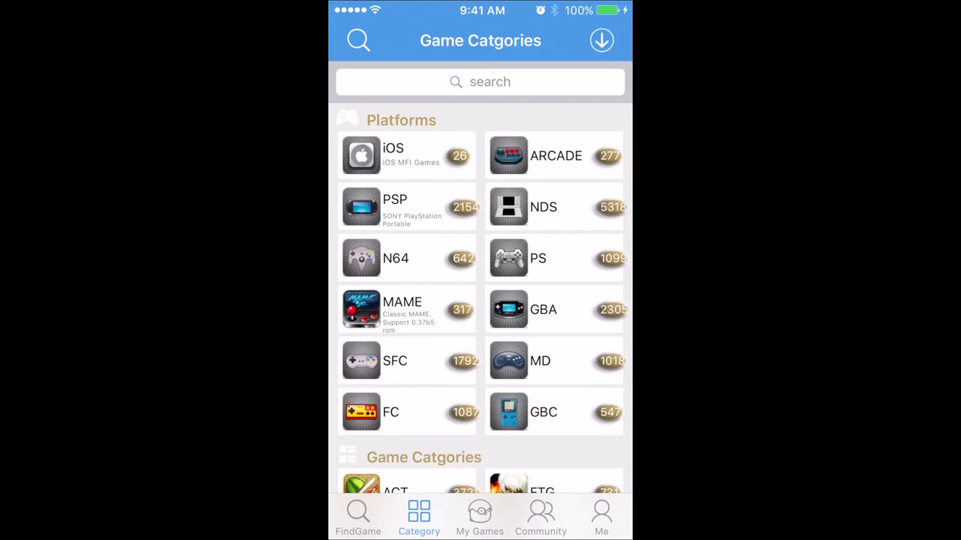
pyautogui.scroll(-3, 480, 301)
pyautogui.scroll(3, 480, 300)
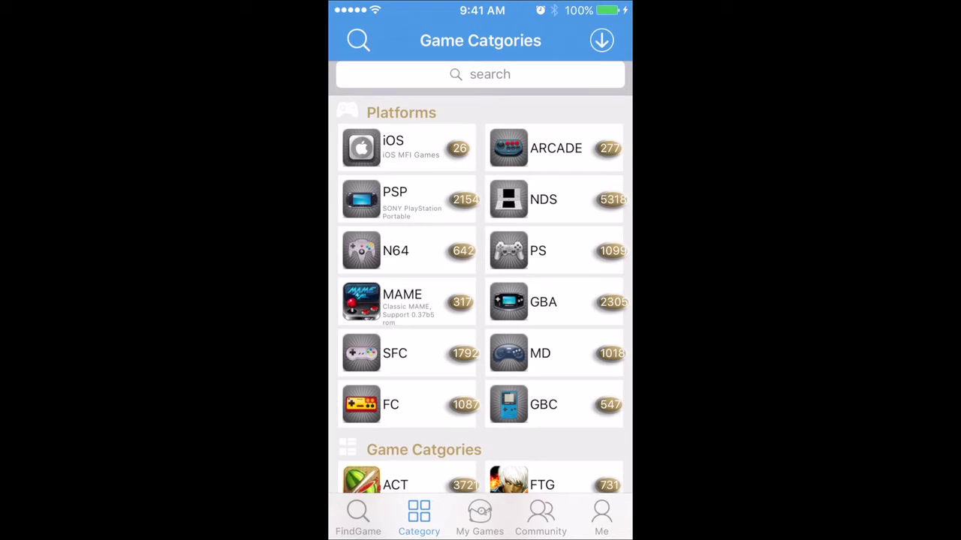
pyautogui.click(481, 74)
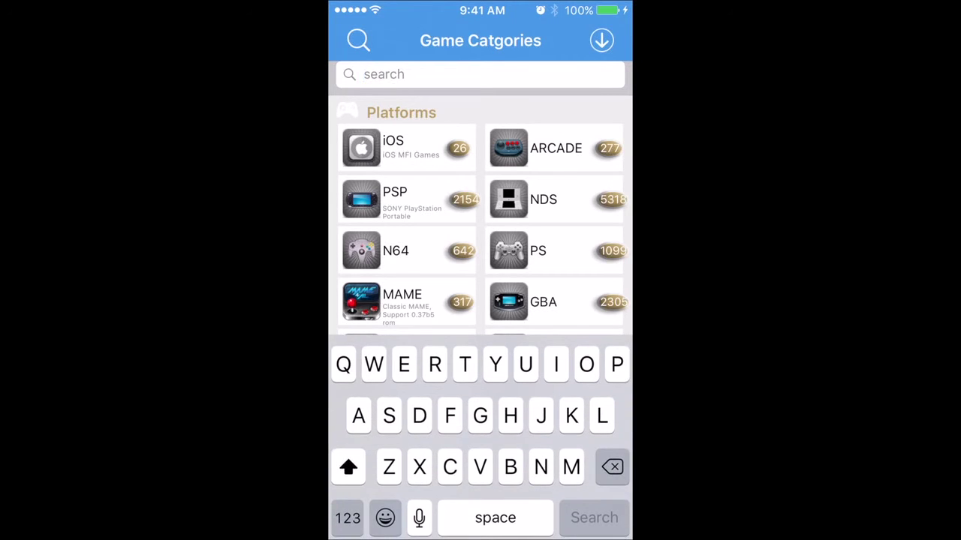
pyautogui.click(405, 251)
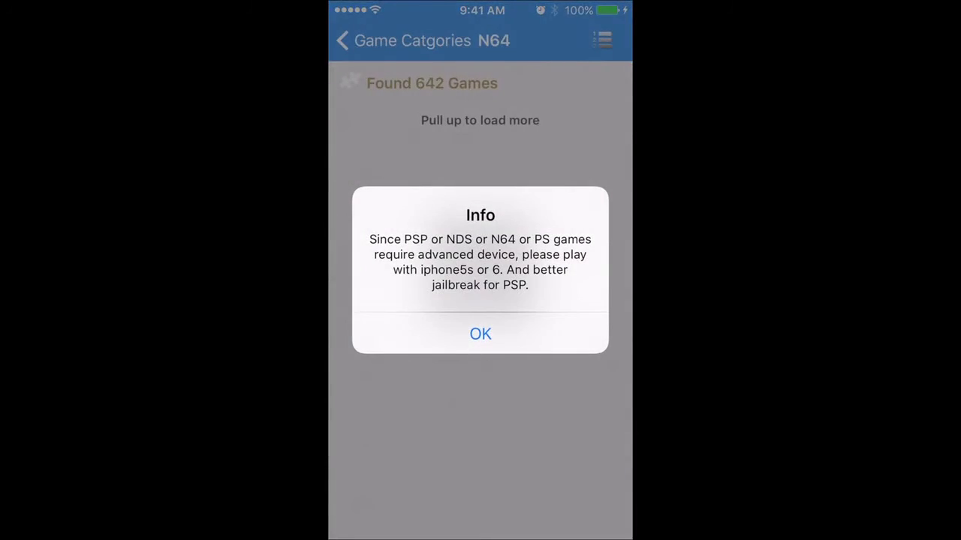
pyautogui.click(480, 332)
pyautogui.scroll(-5, 481, 300)
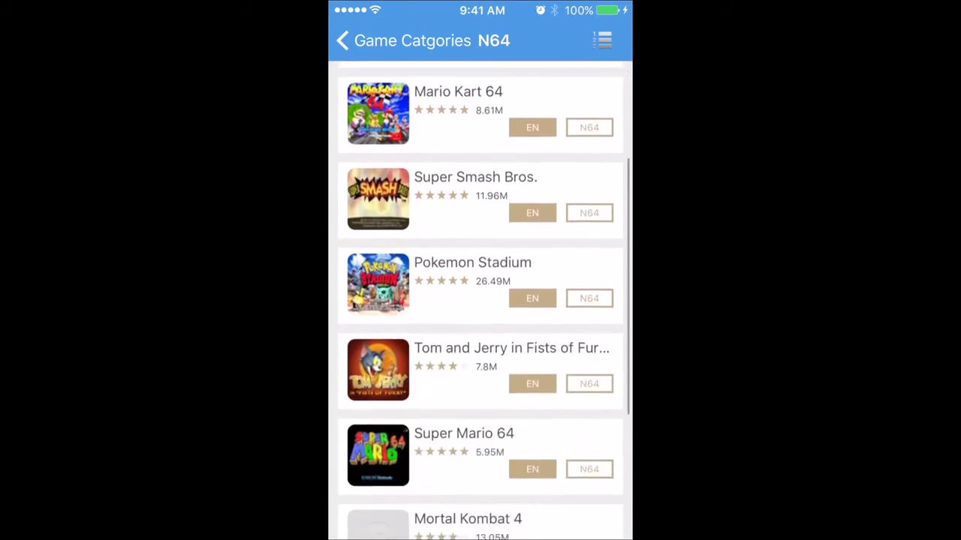
pyautogui.scroll(-2, 481, 300)
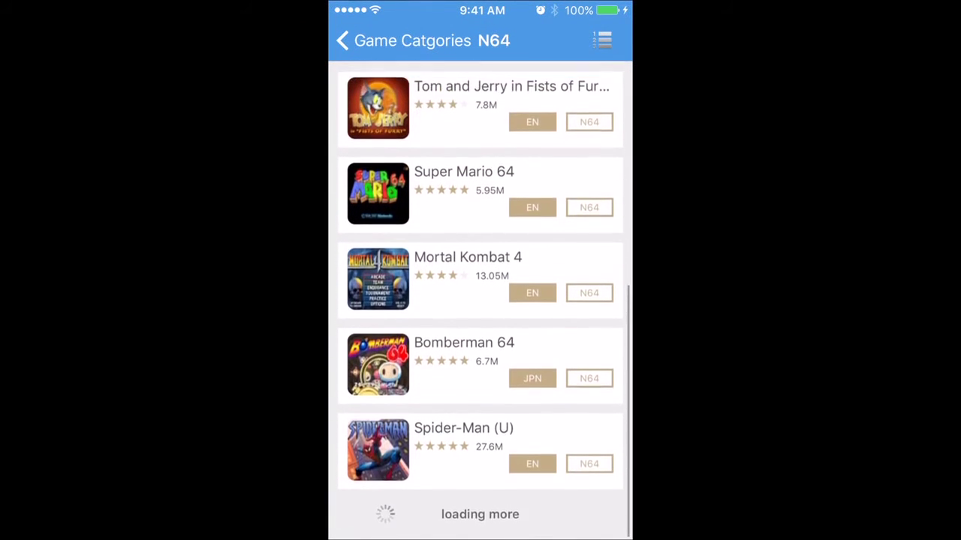
pyautogui.click(342, 41)
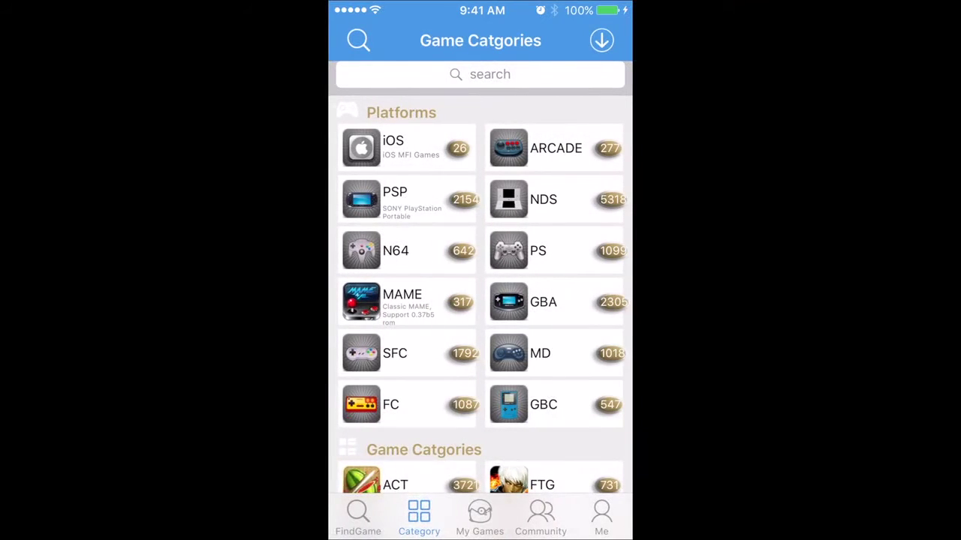
# Search 'Pokemon' and download Pokemon FireRed Ver v1.1
pyautogui.click(480, 73)
pyautogui.write('Po')
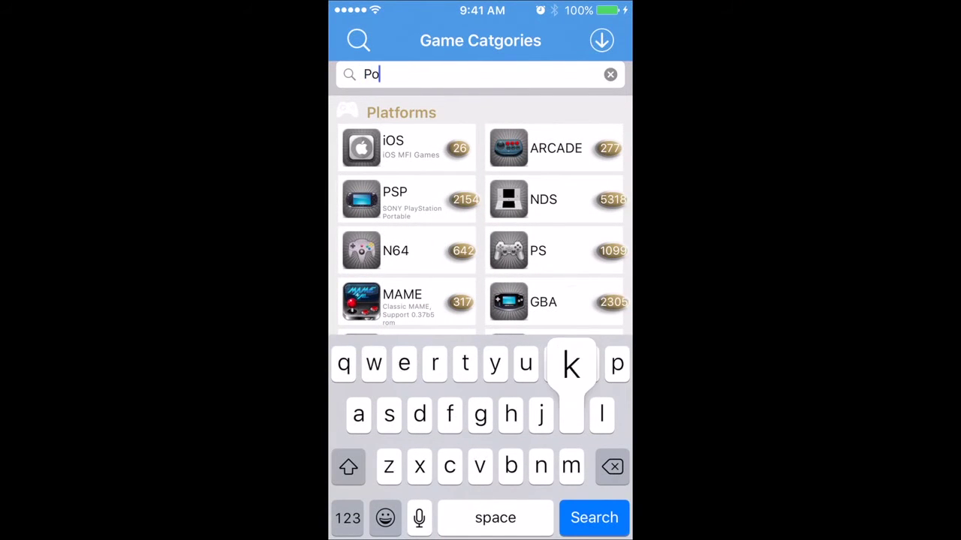
pyautogui.write('kemon')
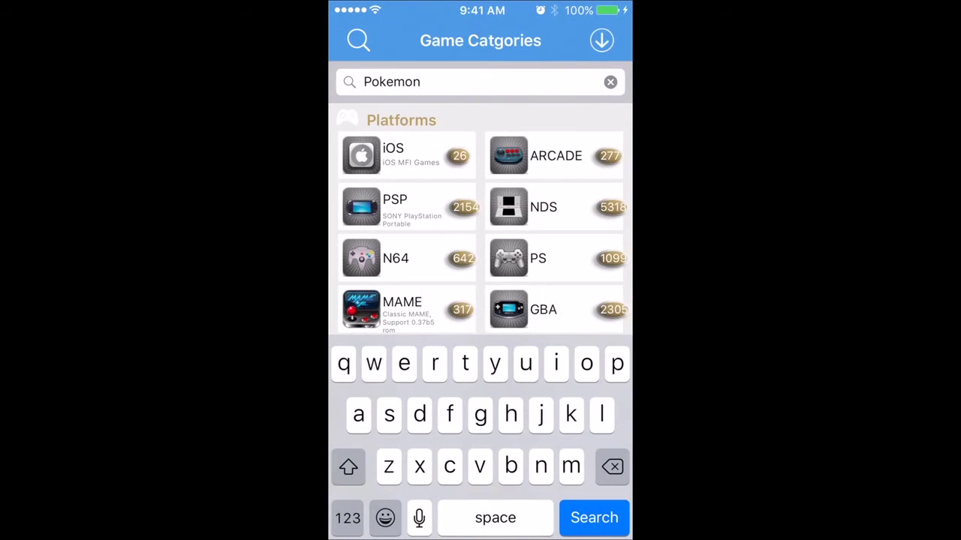
pyautogui.press('Return')
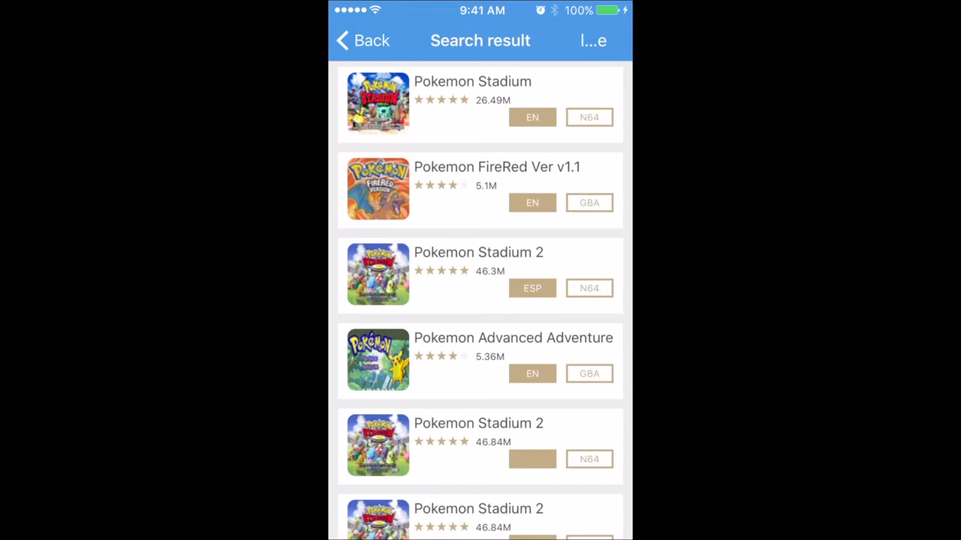
pyautogui.click(481, 188)
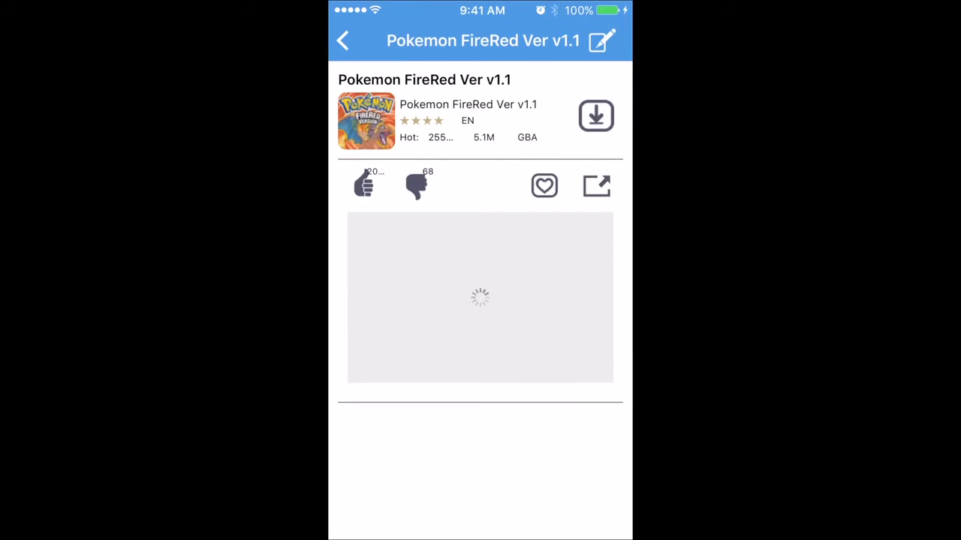
pyautogui.click(596, 116)
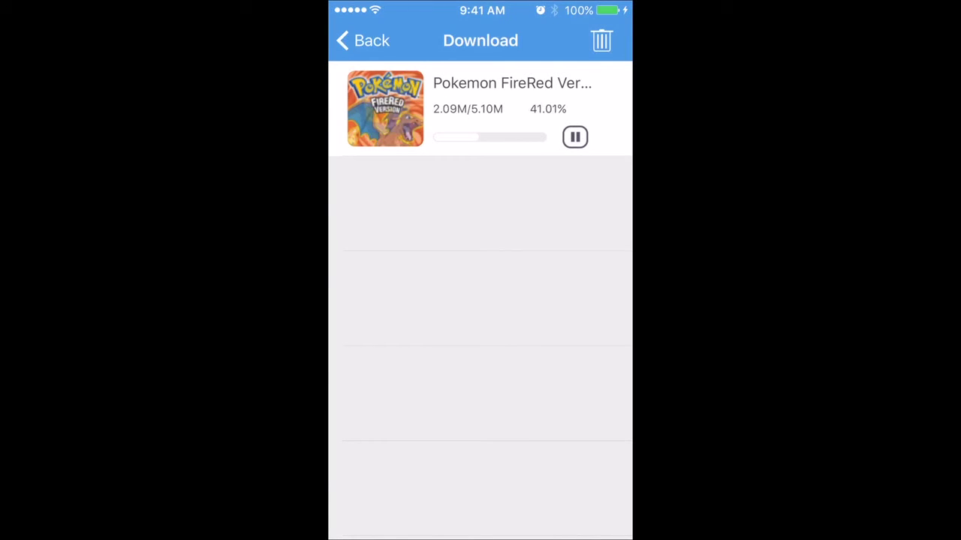
pyautogui.click(363, 40)
pyautogui.click(342, 41)
# Download Pokemon Advanced Adventure from the results, then return to Game Categories
pyautogui.scroll(-3, 480, 300)
pyautogui.scroll(1, 481, 300)
pyautogui.scroll(-3, 481, 300)
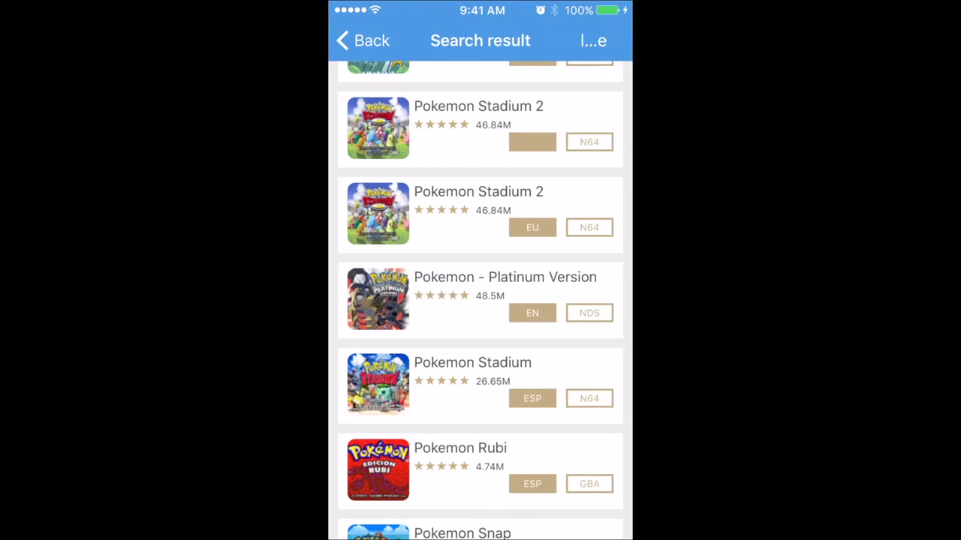
pyautogui.click(460, 458)
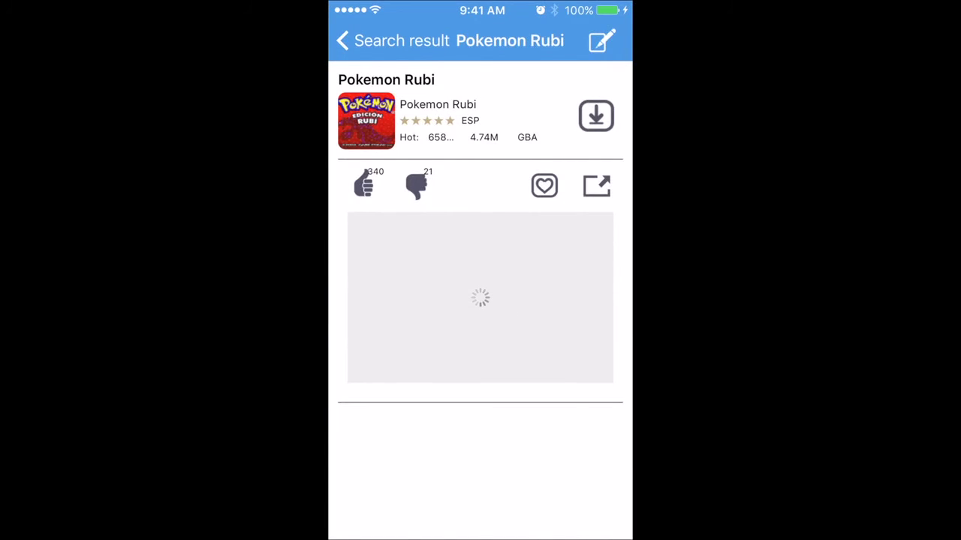
pyautogui.click(343, 41)
pyautogui.scroll(5, 481, 300)
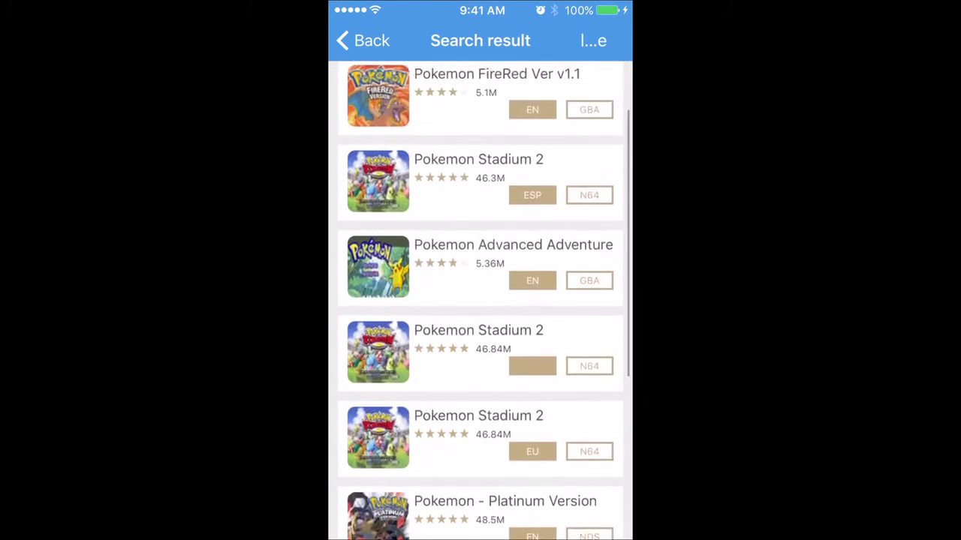
pyautogui.scroll(2, 481, 301)
pyautogui.click(496, 293)
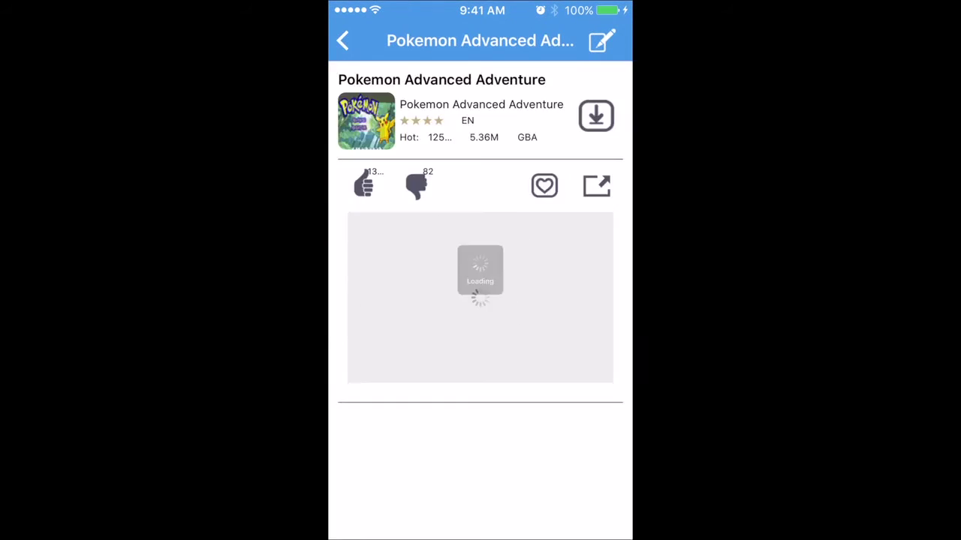
pyautogui.click(596, 116)
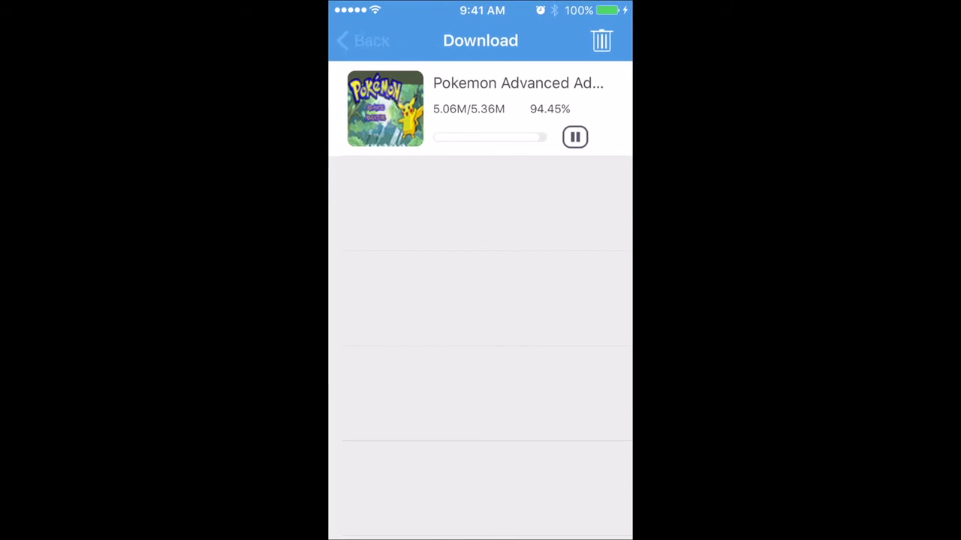
pyautogui.click(363, 41)
pyautogui.click(361, 39)
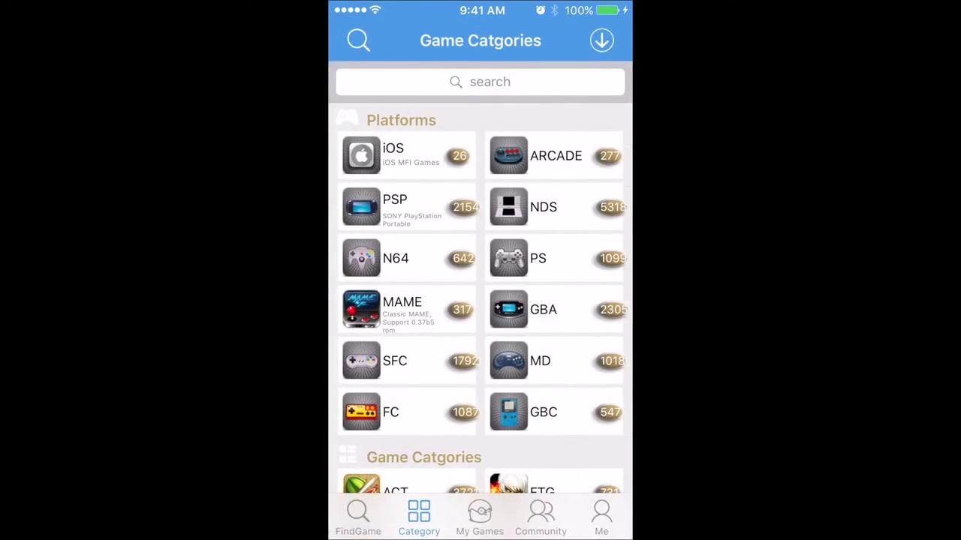
# Launch Pokemon FireRed Ver v1 from My Games in the GBA emulator
pyautogui.click(480, 518)
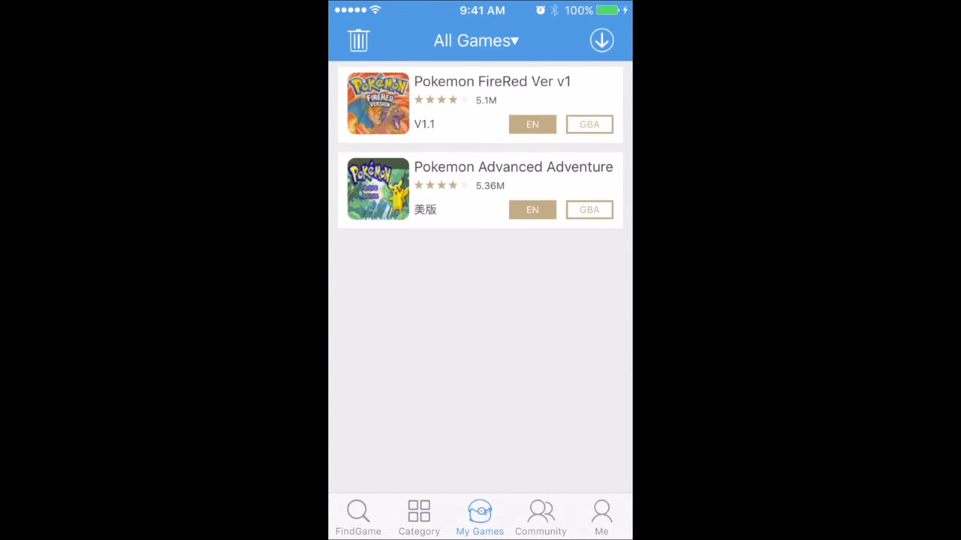
pyautogui.click(480, 103)
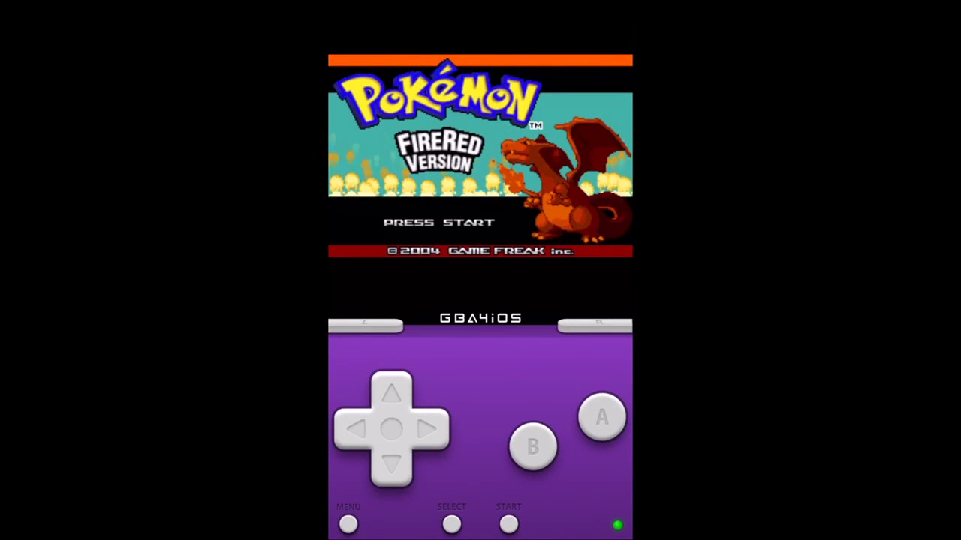
# Start a new FireRed game and skip through the controls help pages
pyautogui.click(509, 524)
pyautogui.click(602, 416)
pyautogui.click(602, 416)
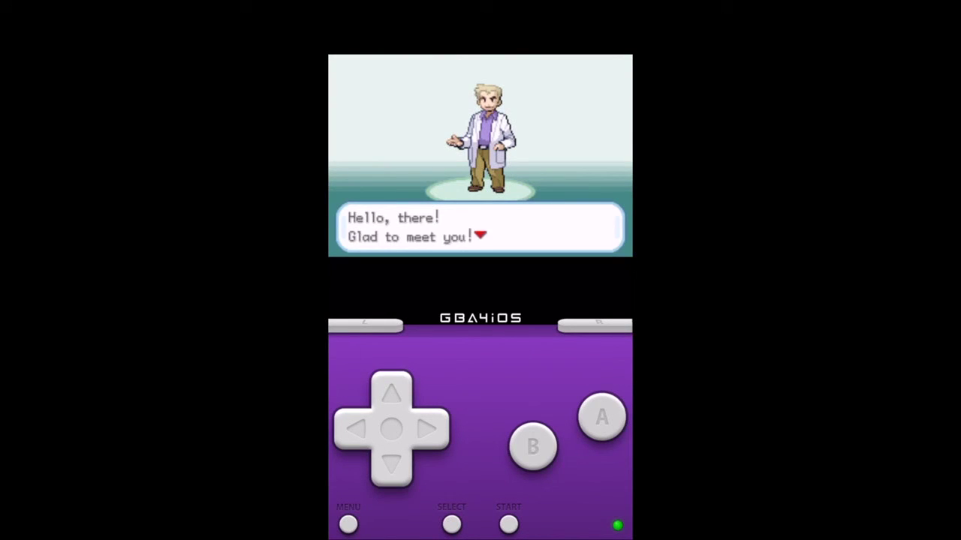
# Advance Professor Oak's introduction to his line about Pokémon as pets
pyautogui.click(602, 417)
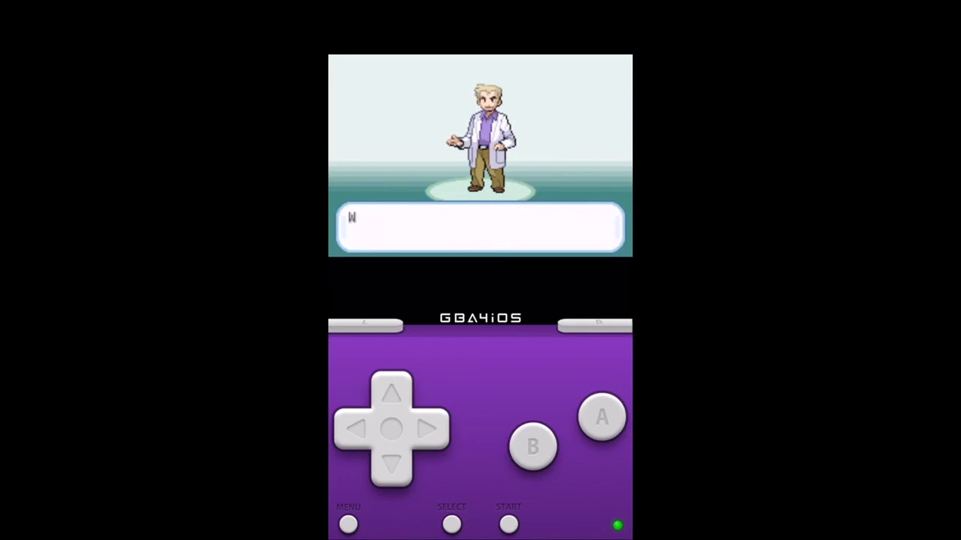
pyautogui.click(602, 417)
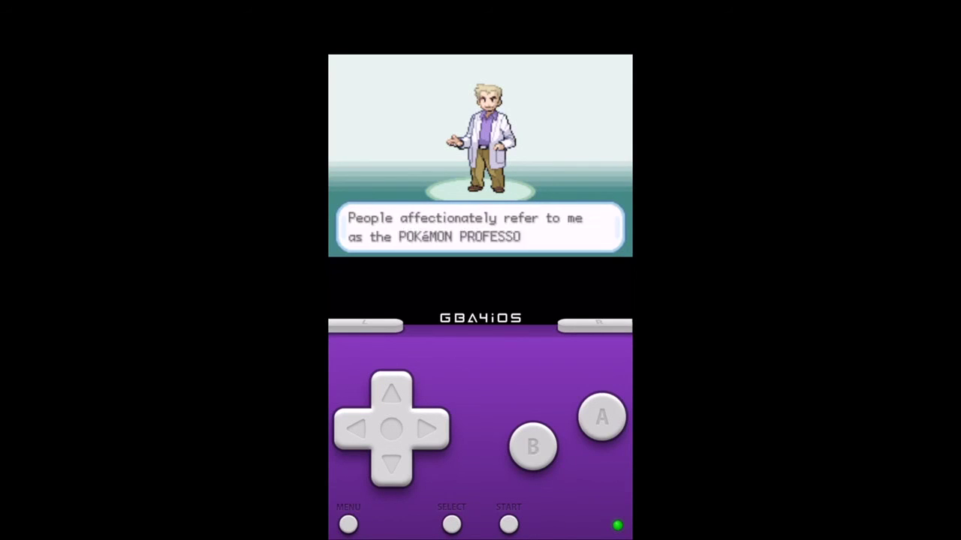
pyautogui.click(602, 417)
pyautogui.click(602, 417)
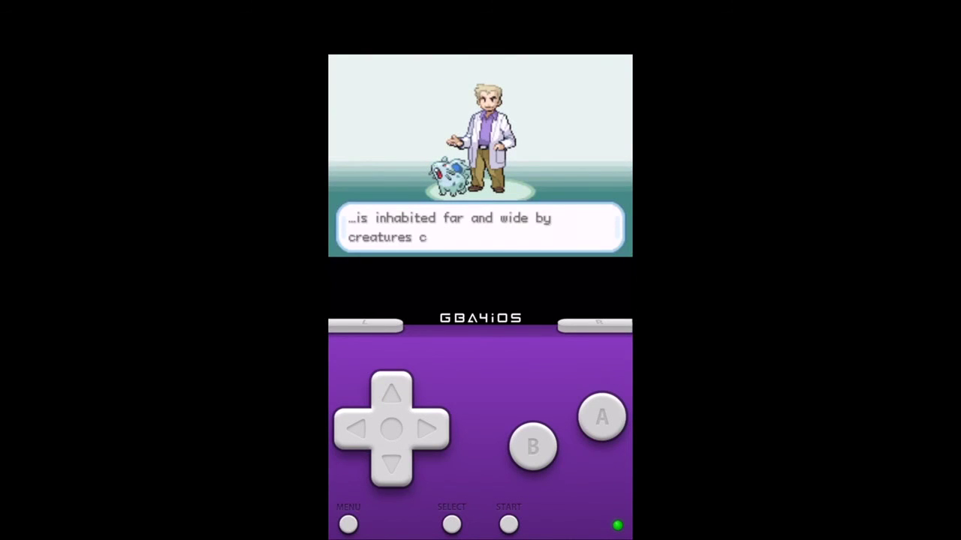
pyautogui.click(602, 417)
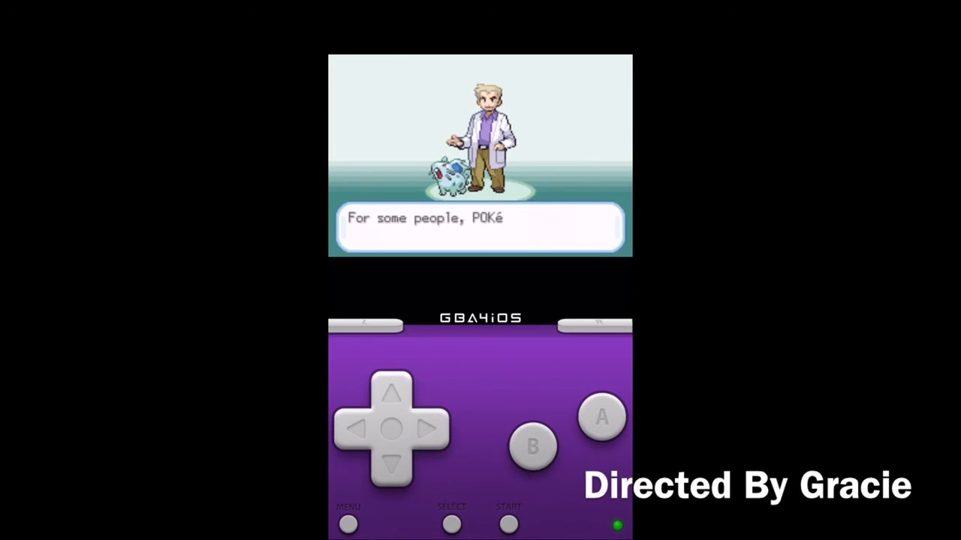